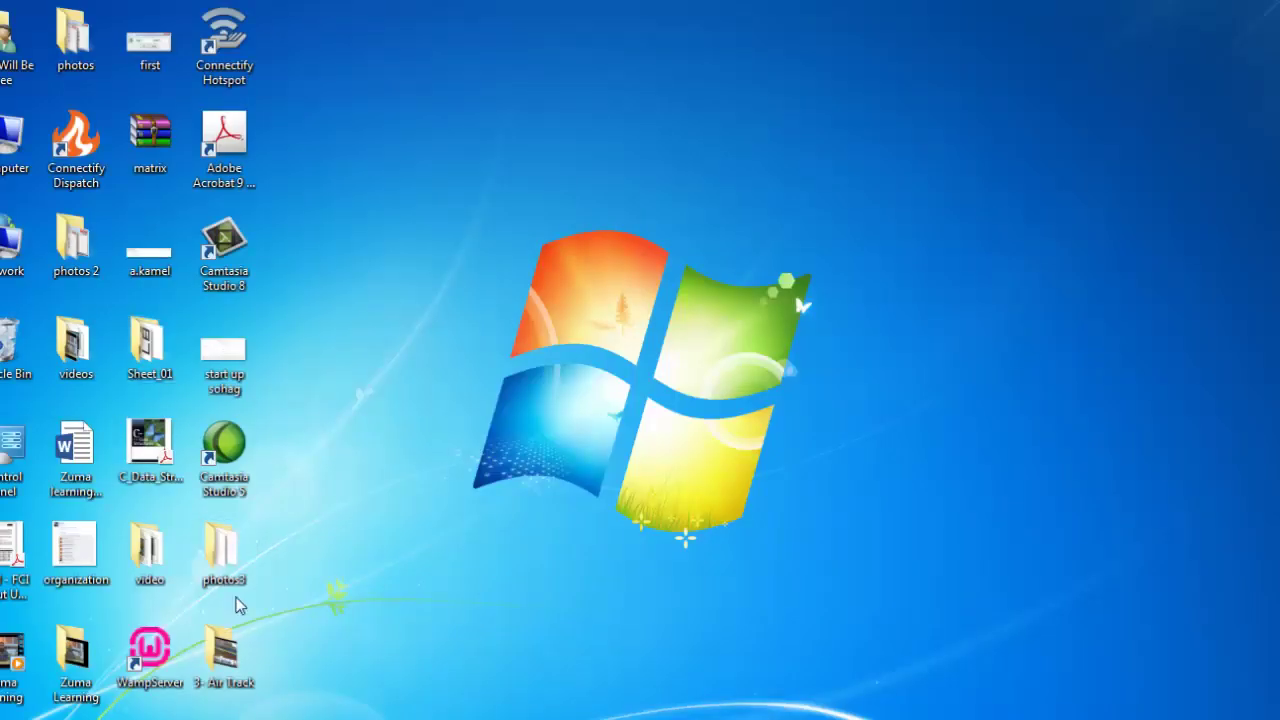
- Open the photos3 folder on the desktop and view the image Ch7 C++ Arrays and Strings_Page_48
double_click(221, 575)
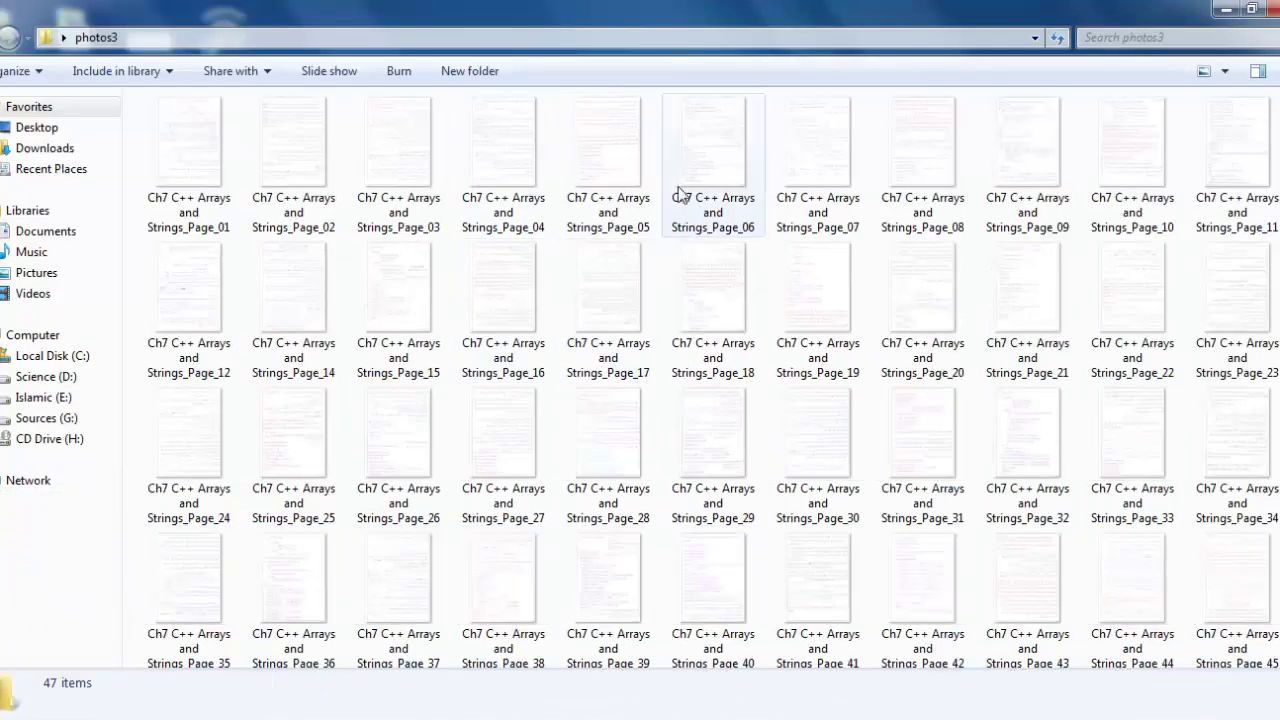
left_click(410, 150)
scroll(490, 262, "down", 2)
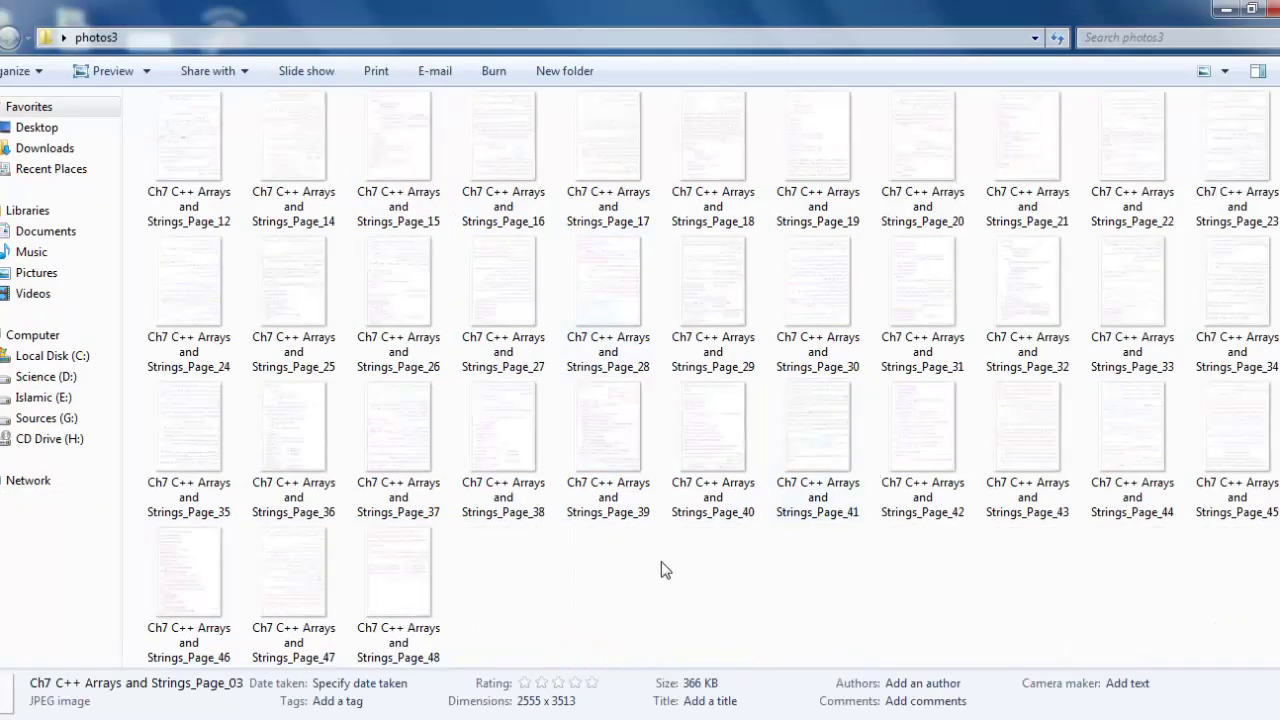
left_click(622, 545)
scroll(610, 500, "up", 2)
scroll(480, 490, "down", 2)
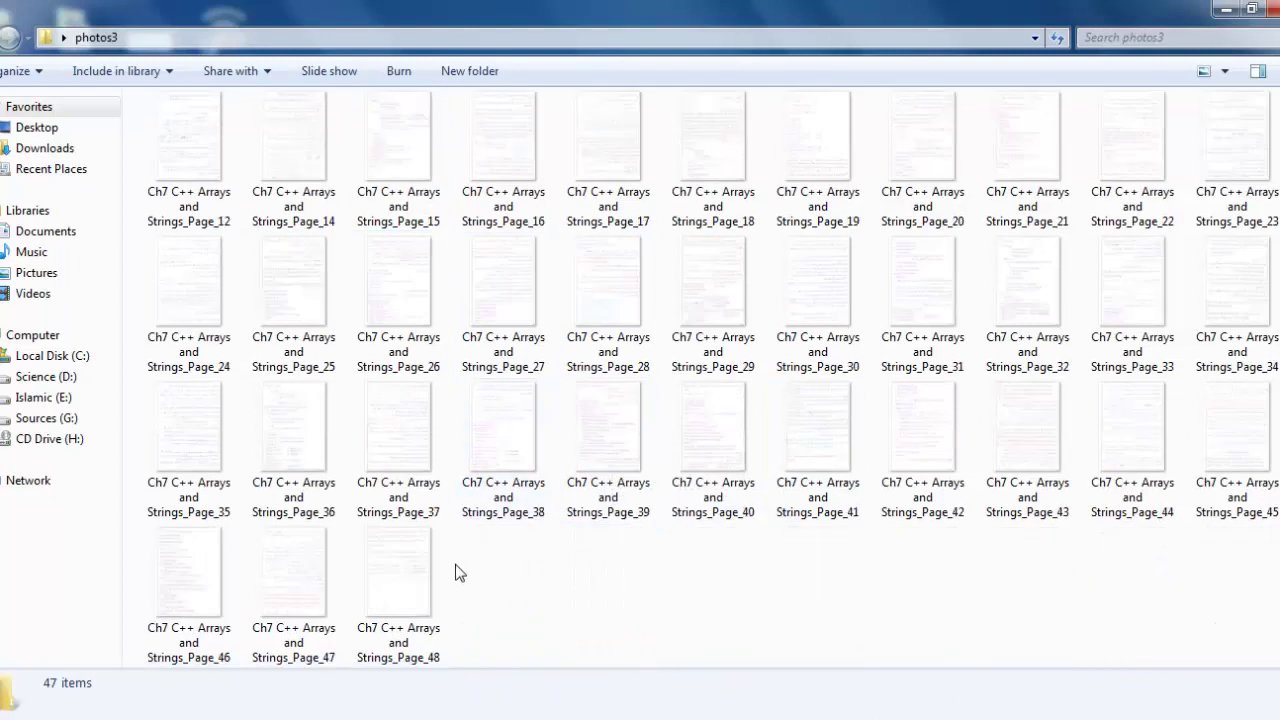
left_click(418, 580)
double_click(418, 580)
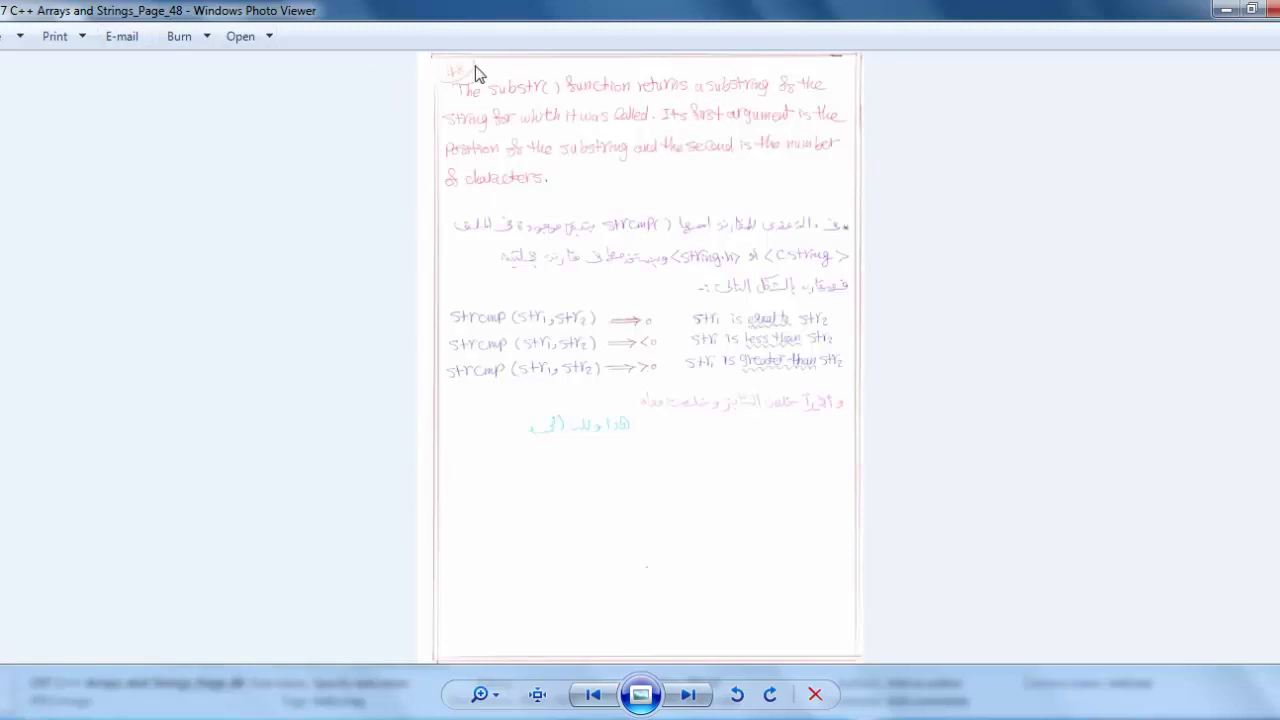
- Leaf through the scanned chapter images in the photo viewer up to Page_04
scroll(503, 106, "down", 1)
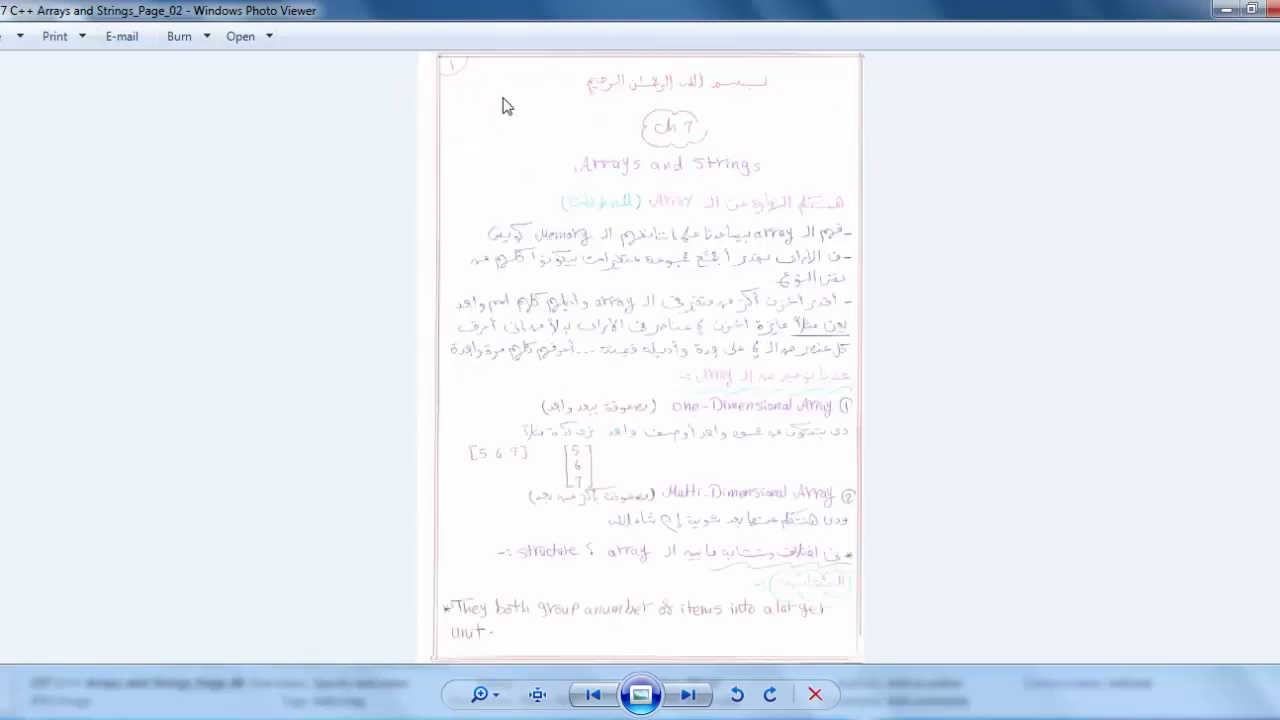
scroll(482, 109, "down", 1)
scroll(471, 97, "down", 1)
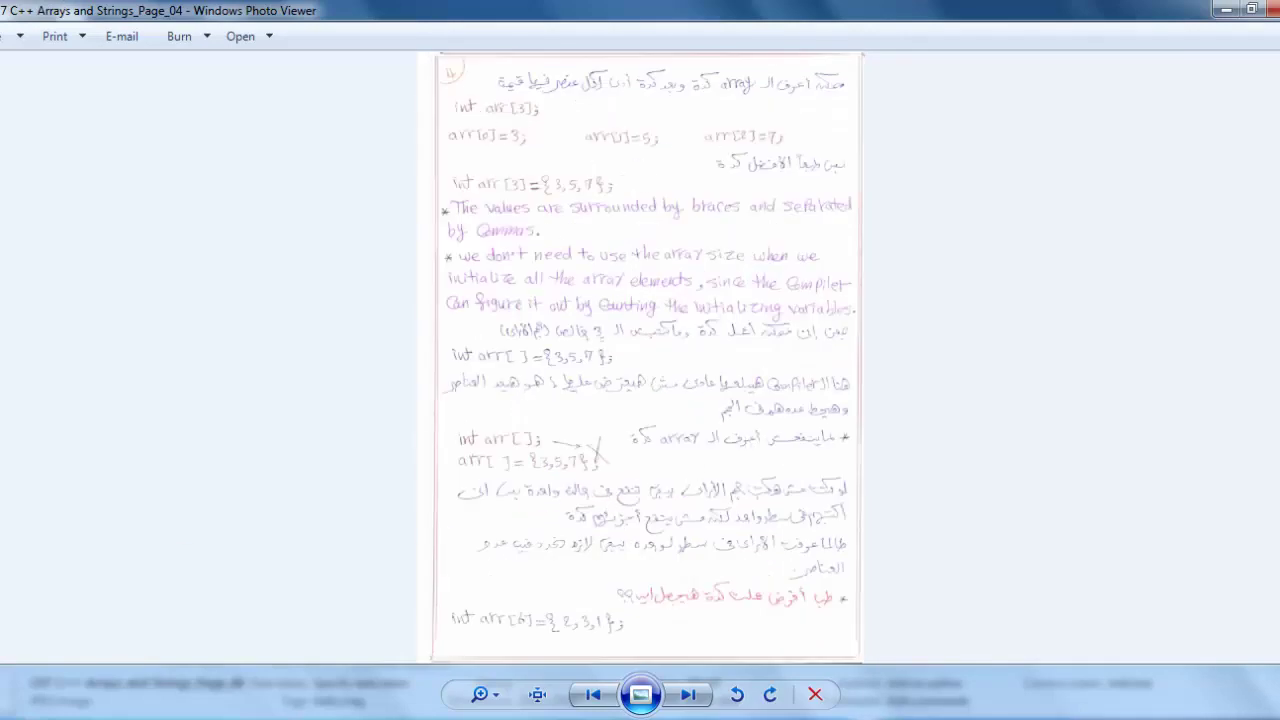
- Switch to Photoshop and open Ch7 C++ Arrays and Strings_Page_48.jpg from the photos3 folder on the desktop
left_click(298, 708)
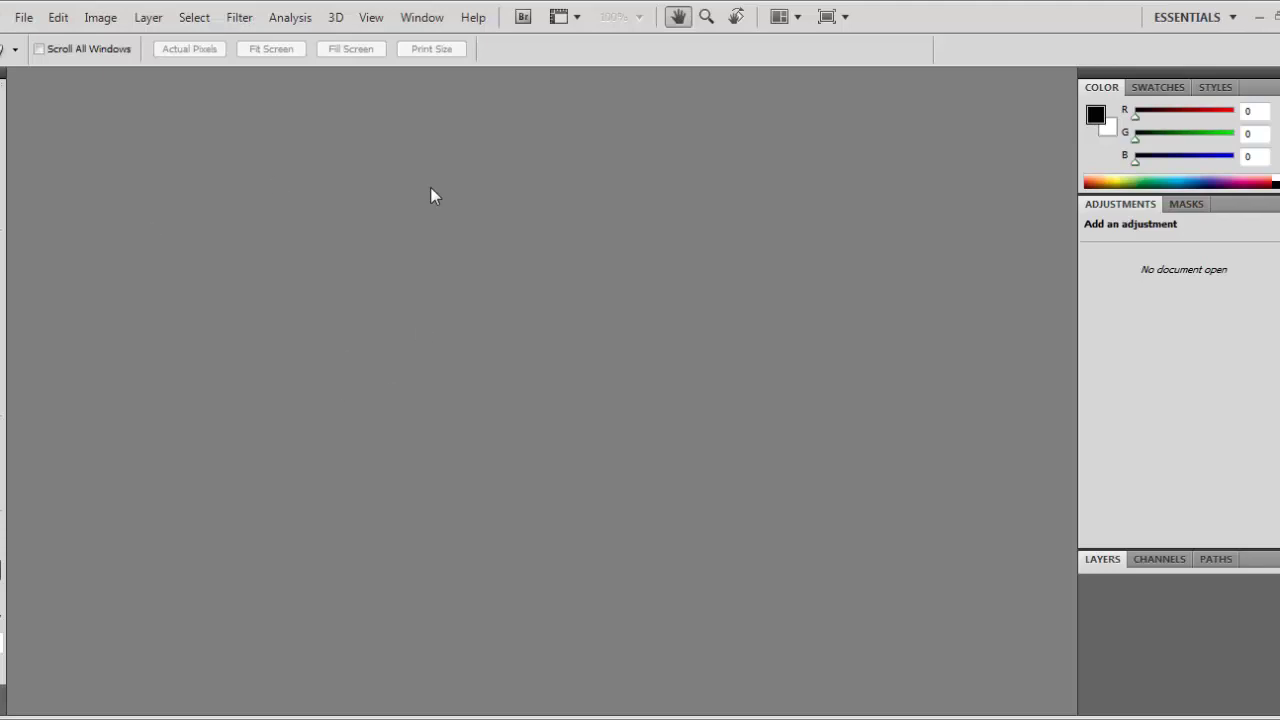
double_click(276, 344)
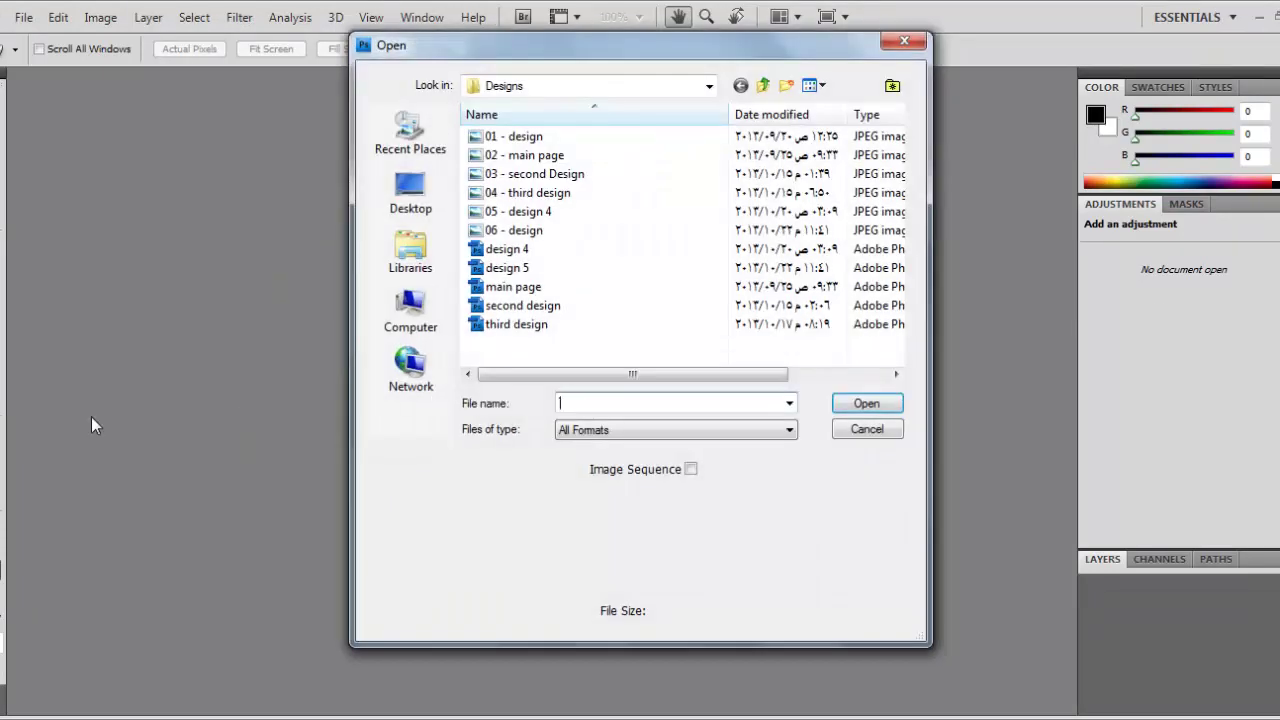
left_click(763, 86)
left_click(763, 86)
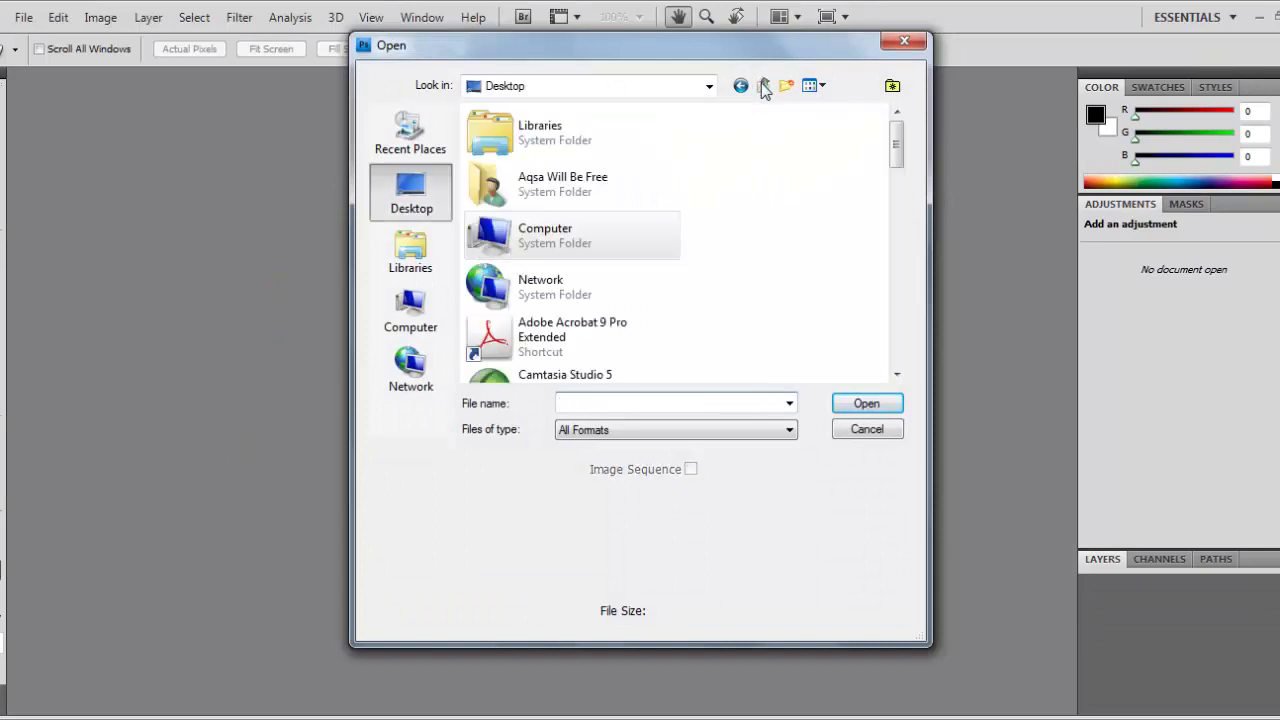
left_click(578, 336)
scroll(590, 336, "down", 2)
scroll(591, 334, "down", 3)
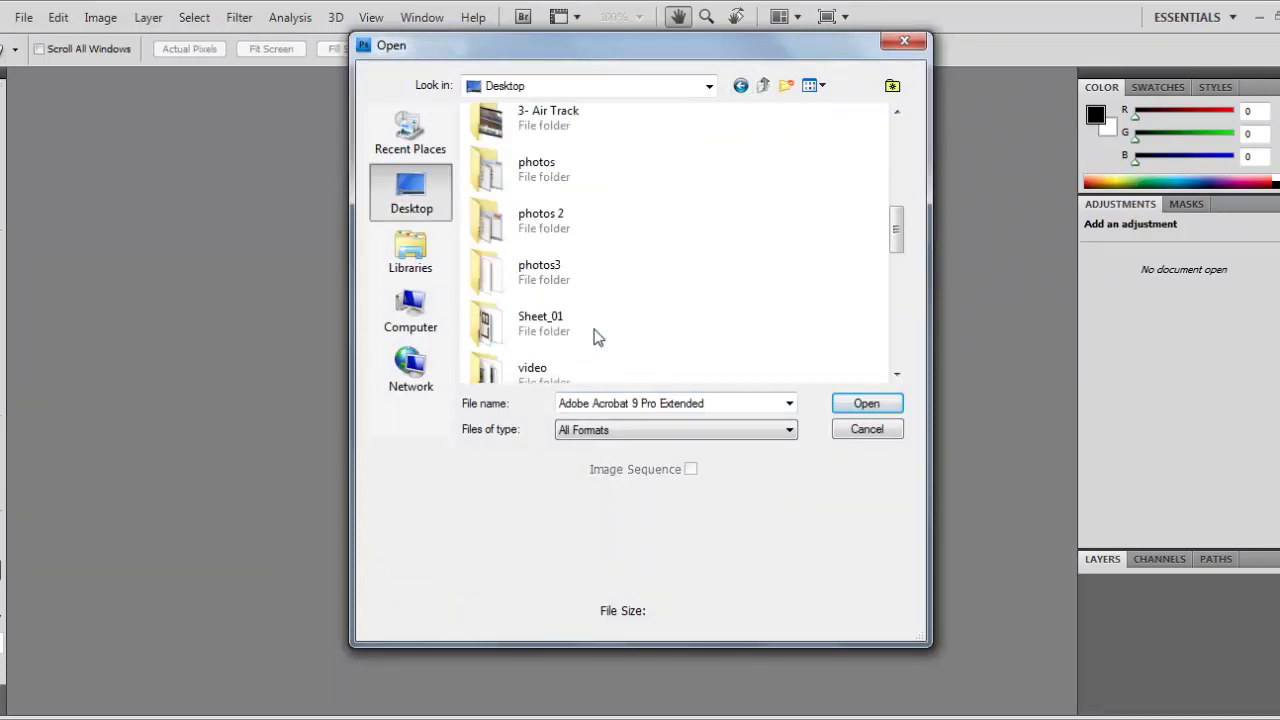
double_click(567, 284)
scroll(656, 250, "down", 3)
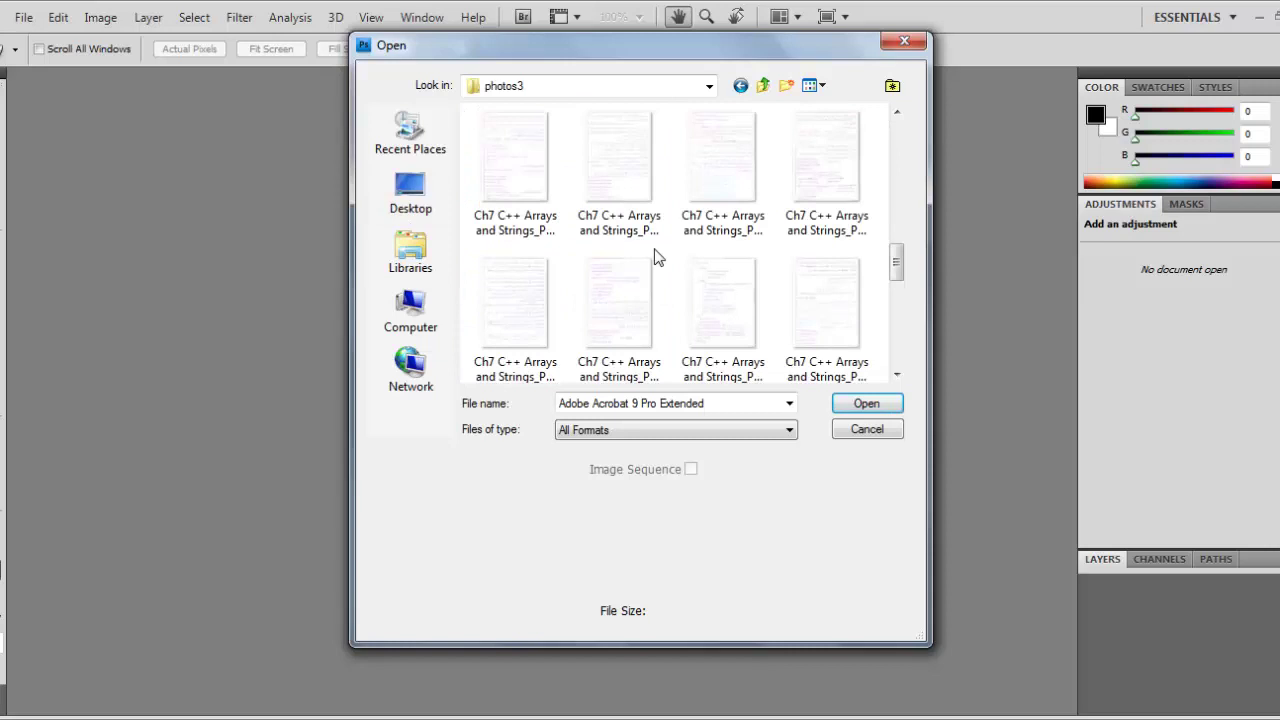
double_click(728, 298)
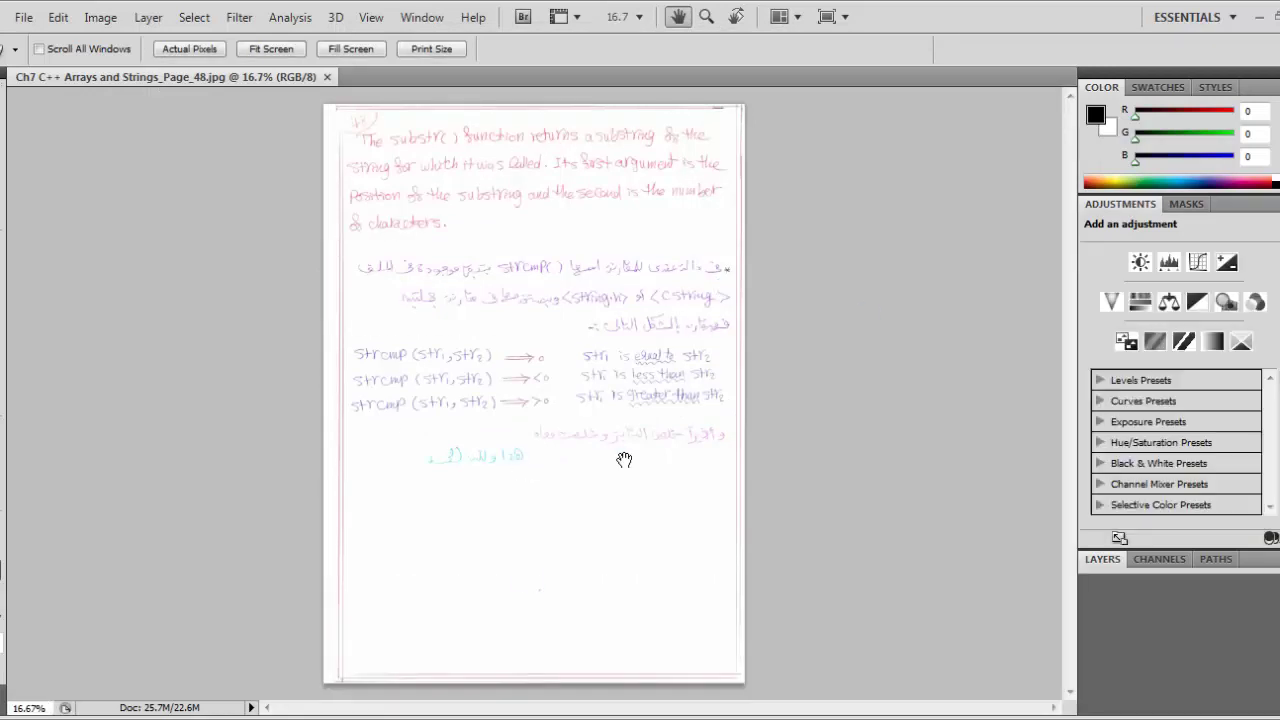
- Show the rulers and draw a wide text box in the blank area below the last handwritten line
key("ctrl+r")
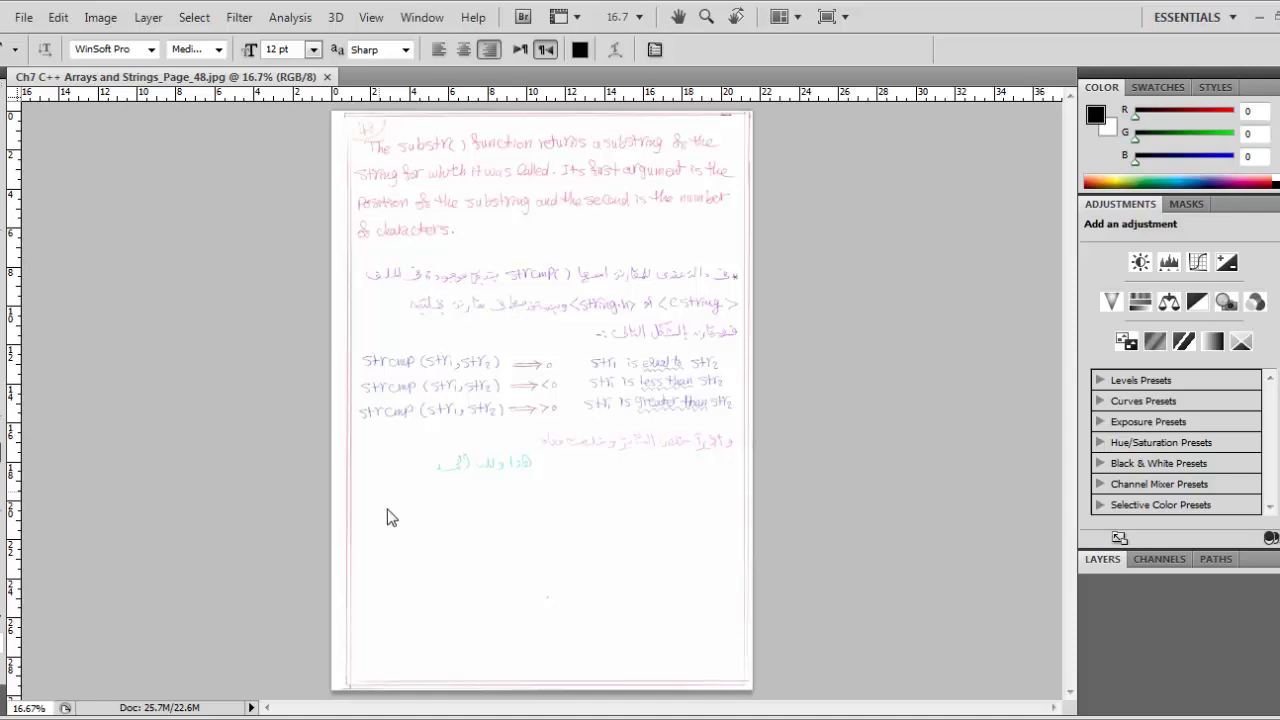
left_click_drag(378, 490, 645, 579)
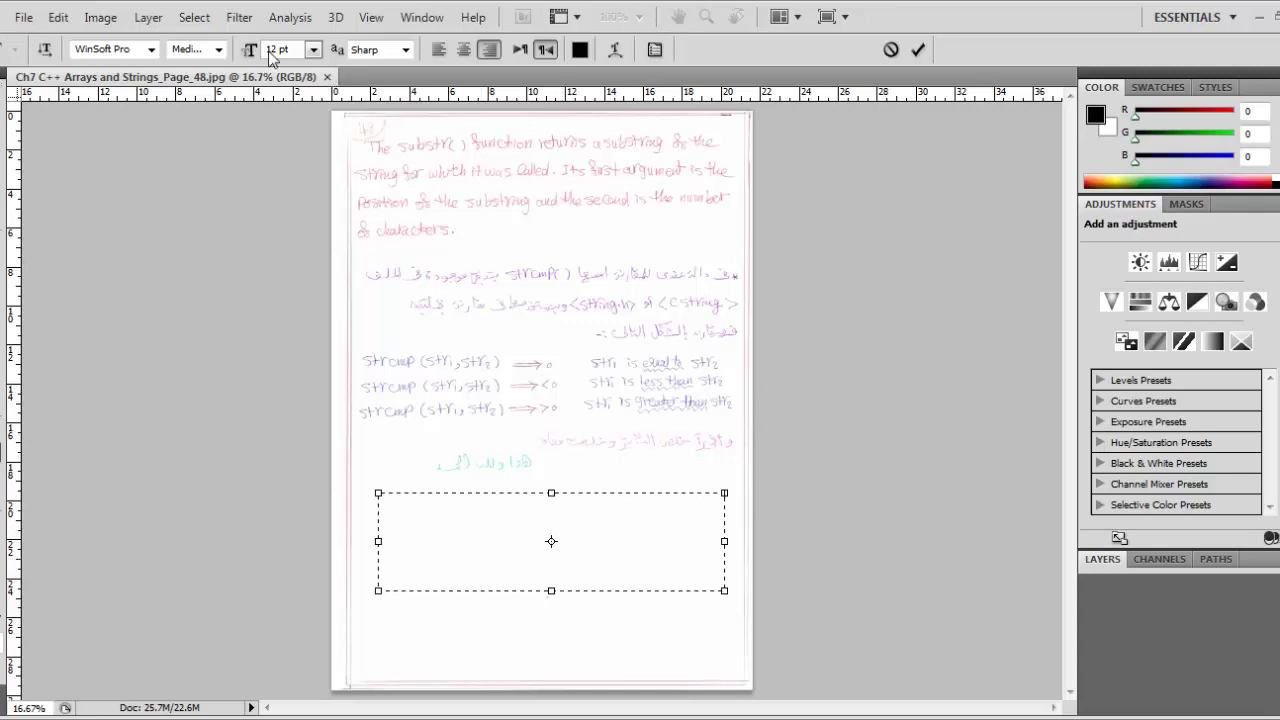
- Set the text size to 72 pt and the font to Times New Roman
left_click(313, 49)
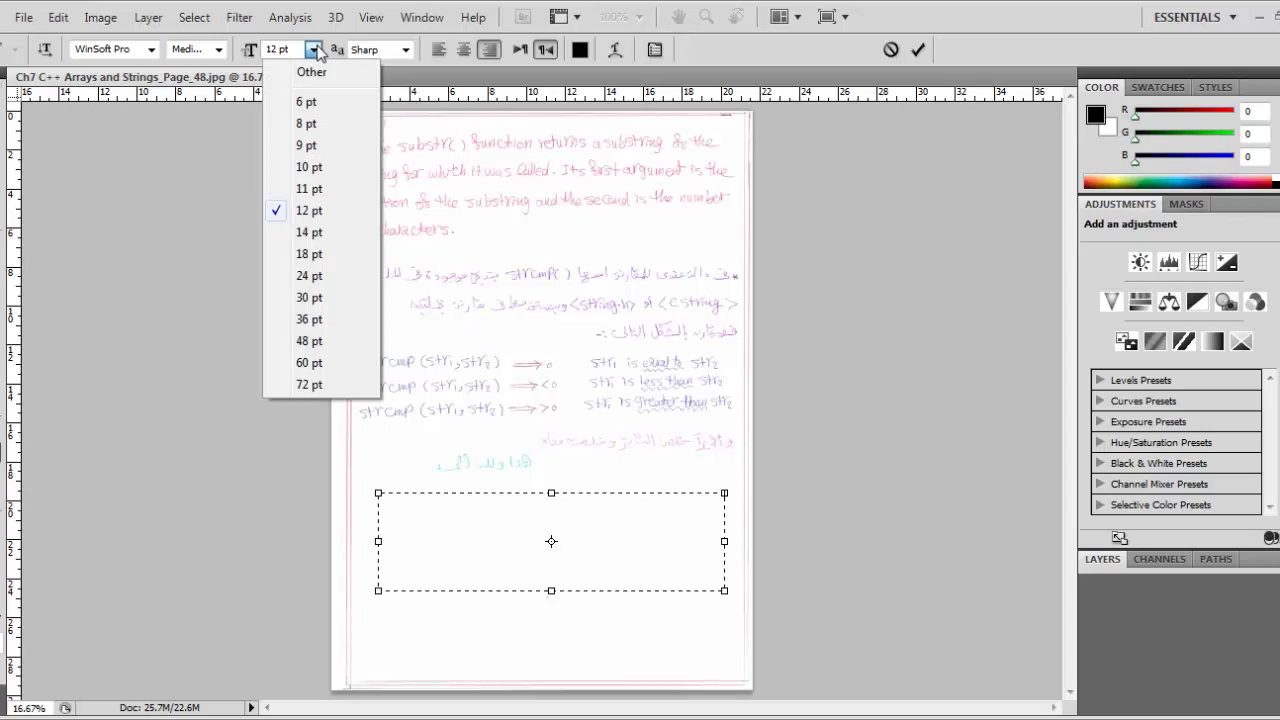
left_click(322, 385)
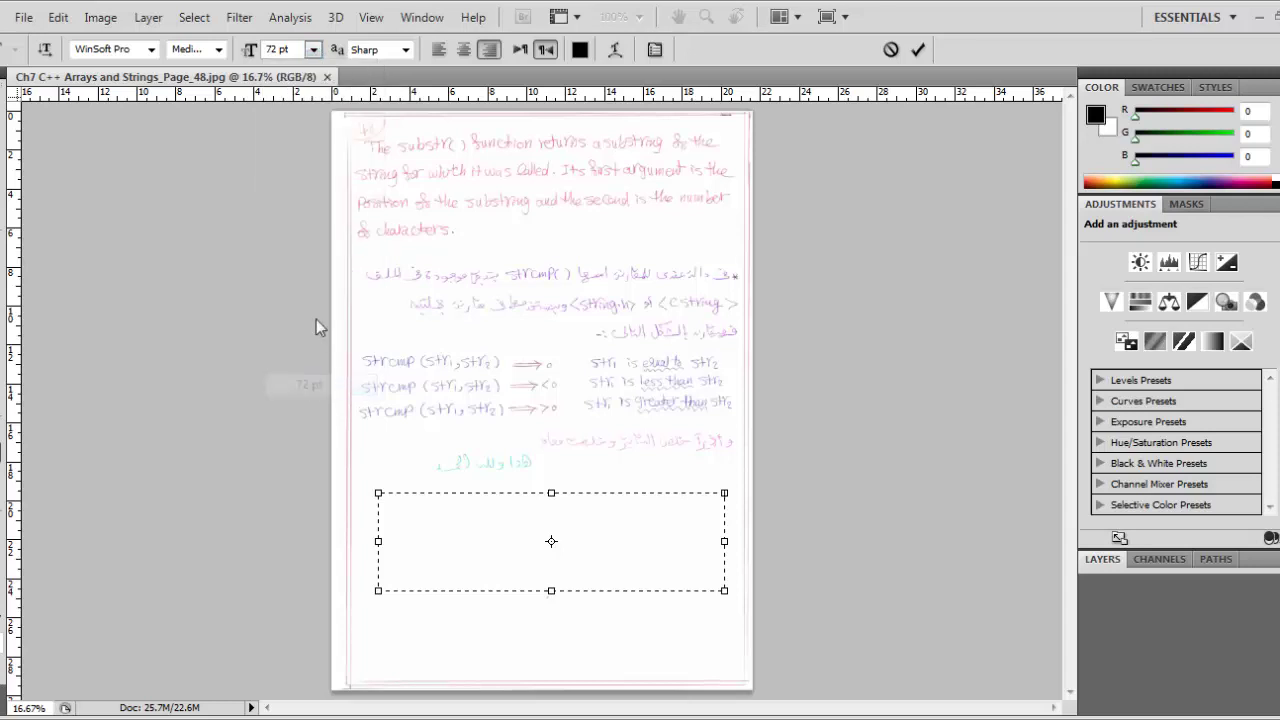
left_click(151, 50)
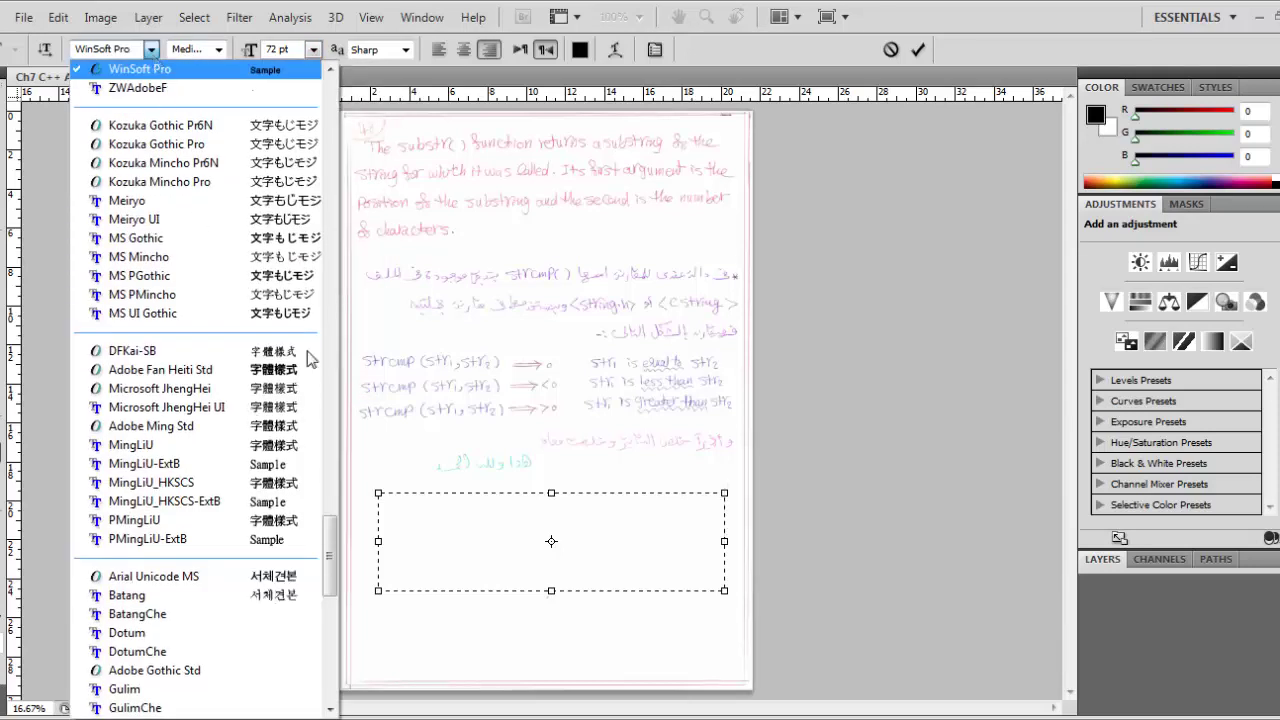
left_click(127, 55)
left_click(116, 50)
type("times")
key("Return")
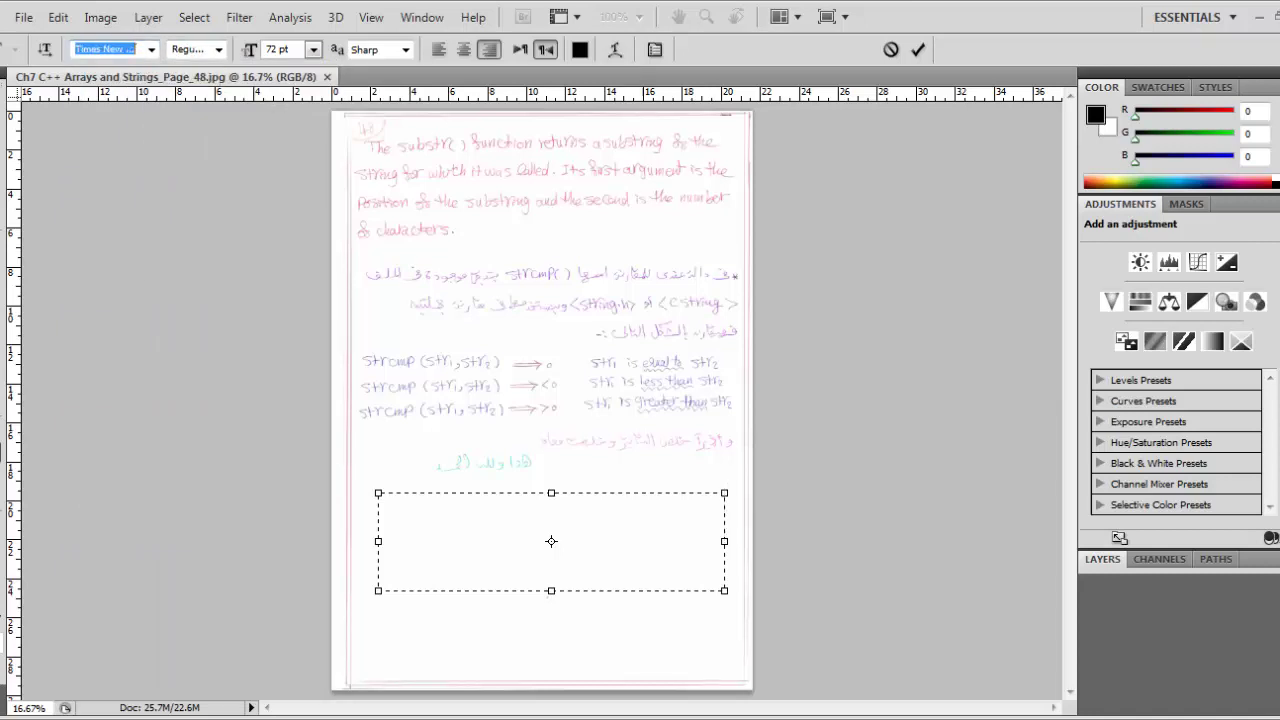
left_click(132, 68)
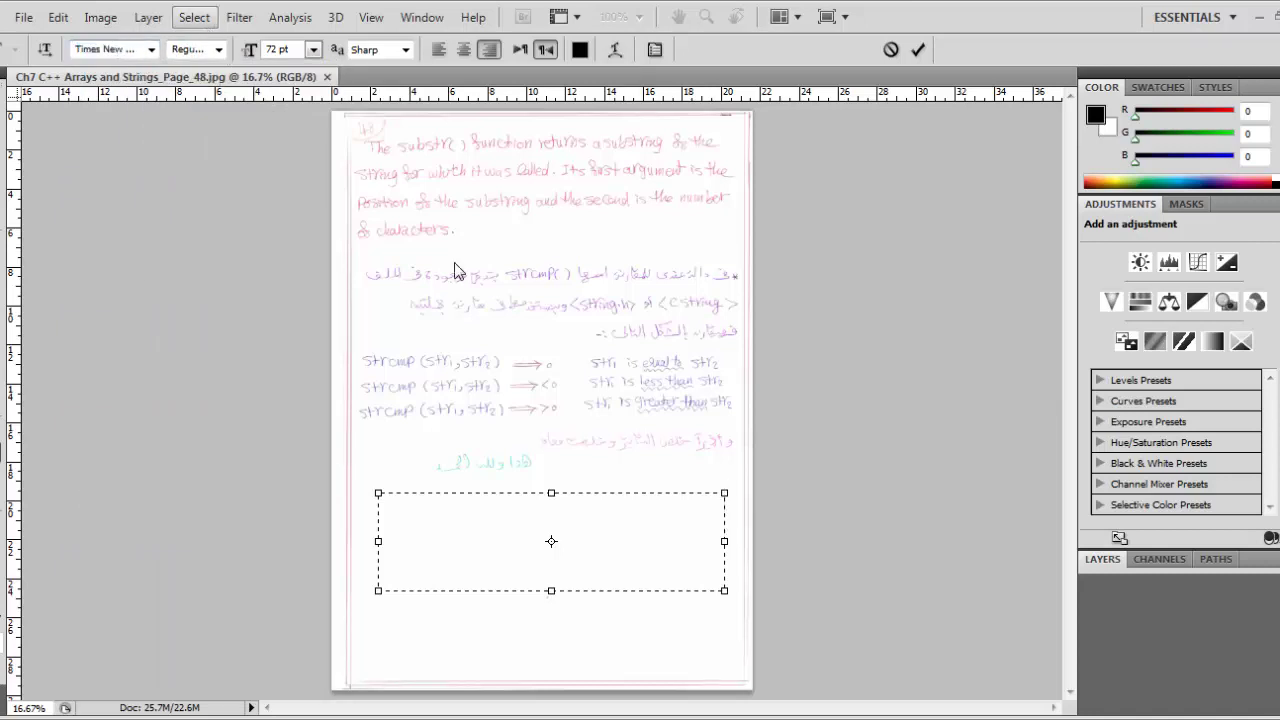
- Enter a run of the Arabic letter س in the text box and color it red
left_click(623, 548)
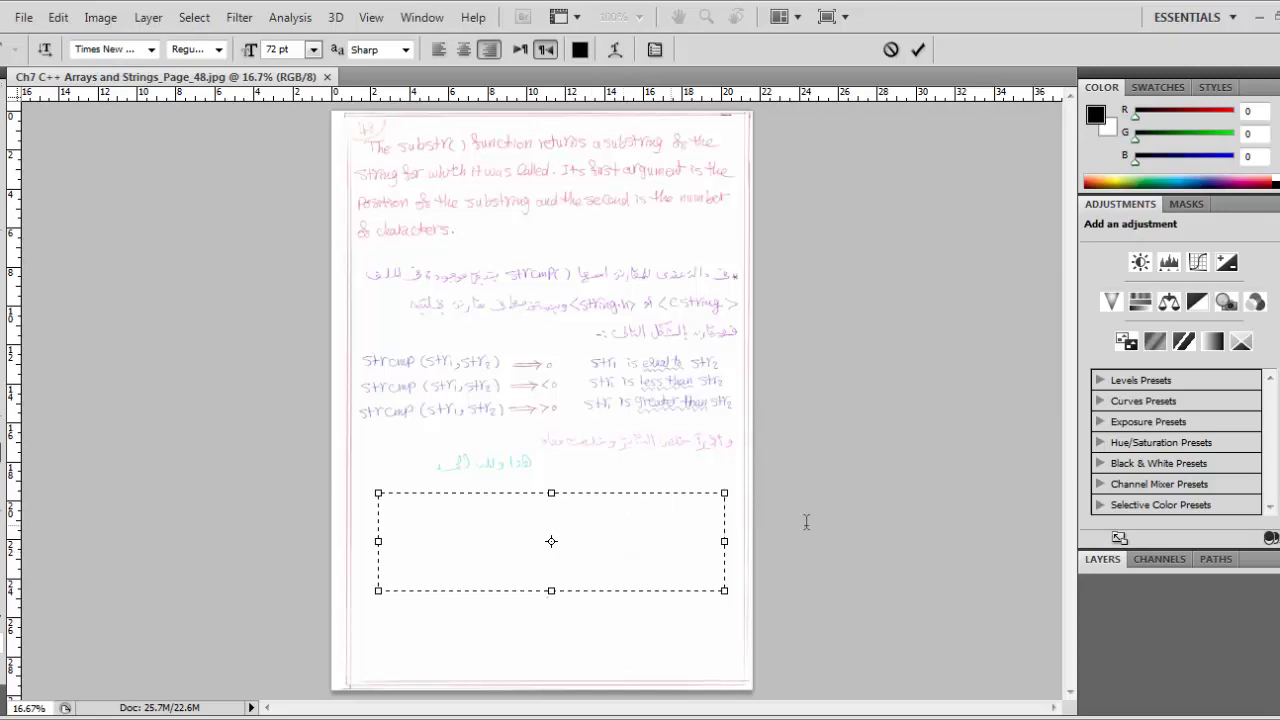
key("ctrl+a")
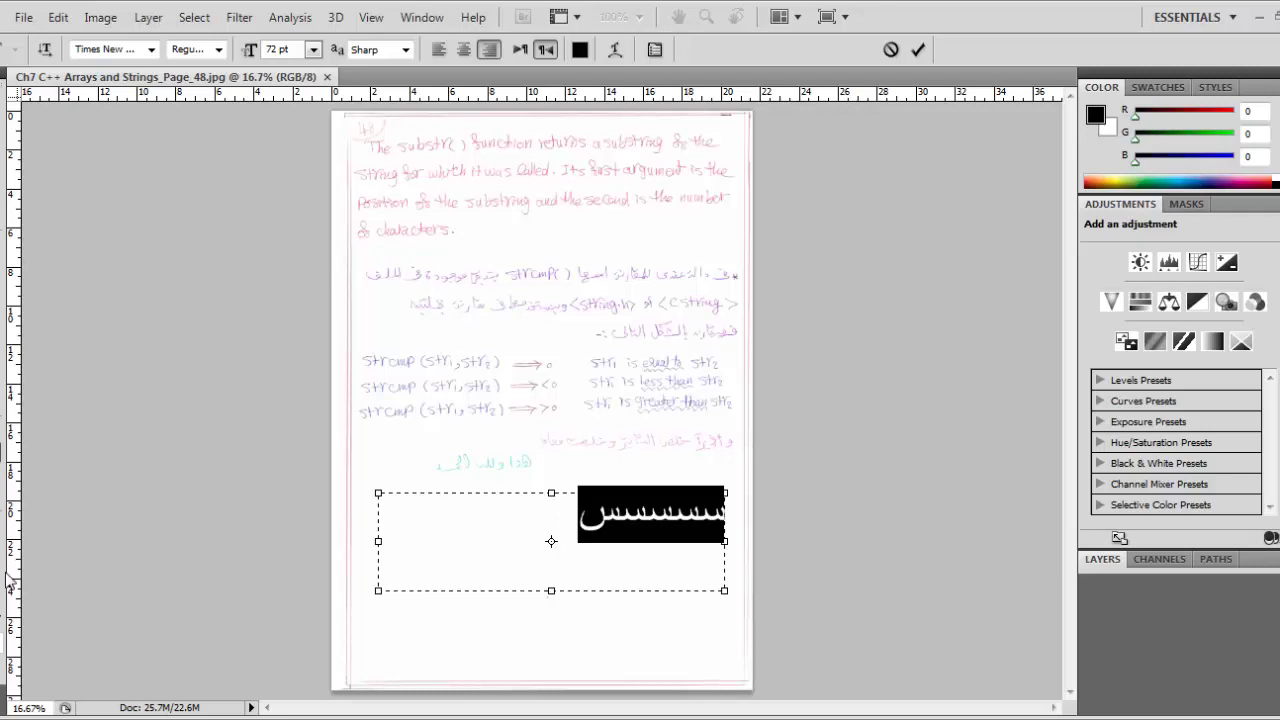
left_click(580, 50)
mouse_move(589, 228)
left_mouse_down()
mouse_move(609, 217)
mouse_move(583, 189)
left_mouse_up()
left_click(870, 163)
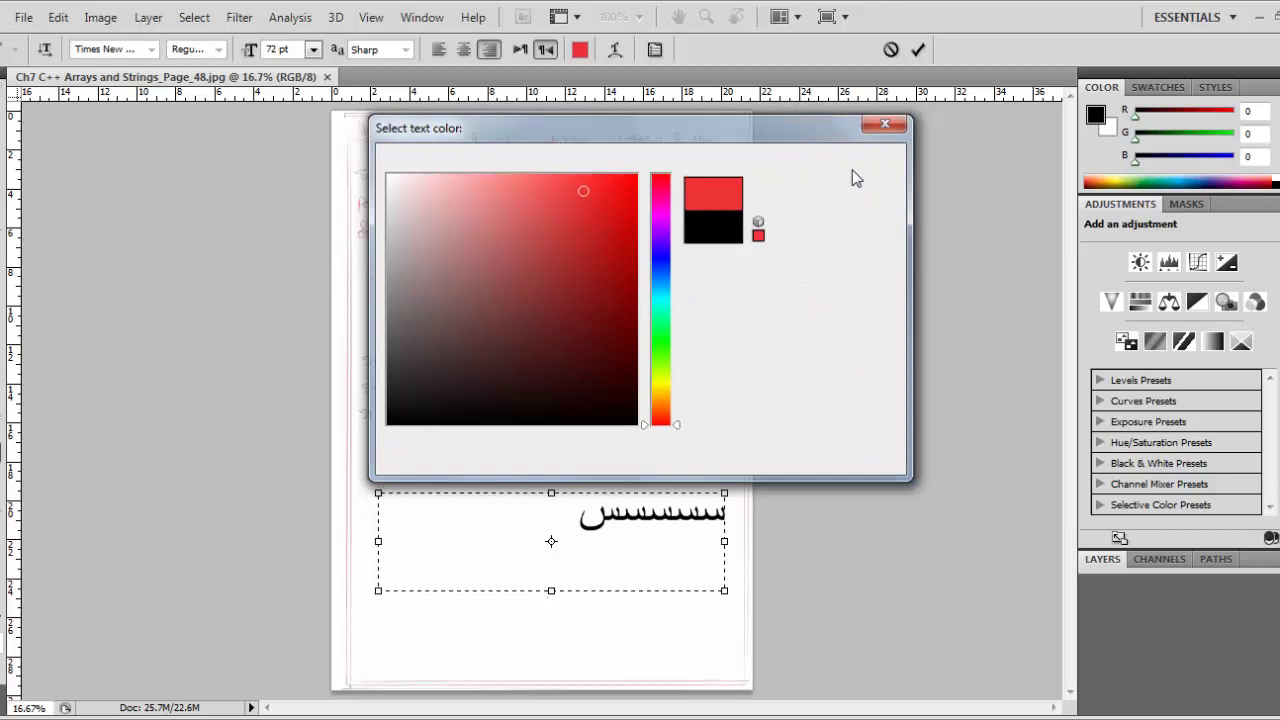
left_click(586, 586)
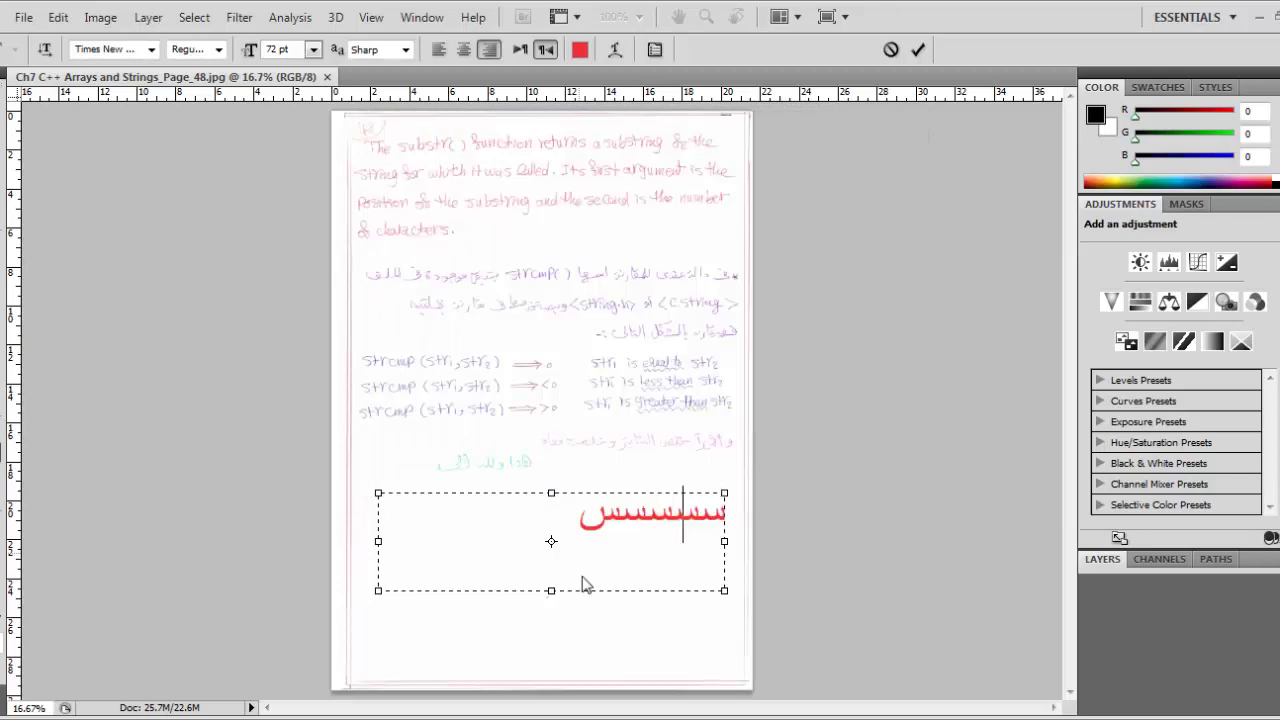
- Replace the sample letters with "الحمد لله الذي بنعمته تتم الصالحات" and commit the text
key("Left")
key("Left")
key("ctrl+z")
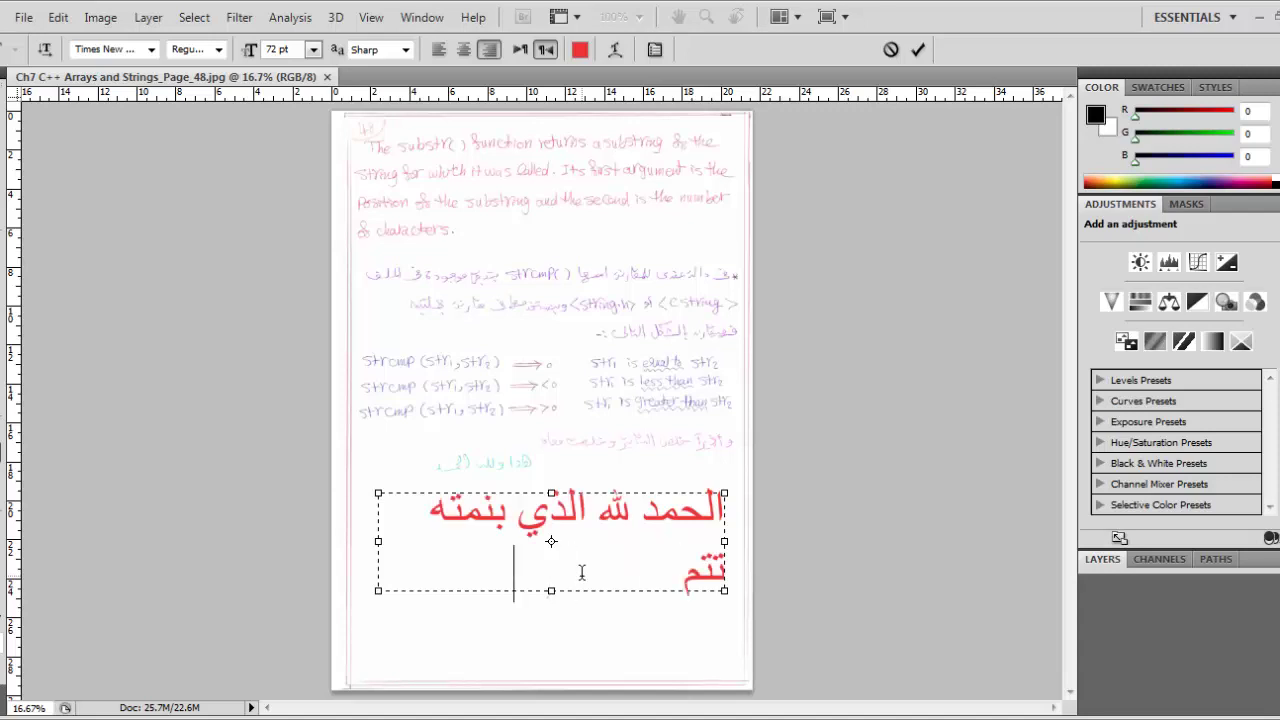
left_click(482, 513)
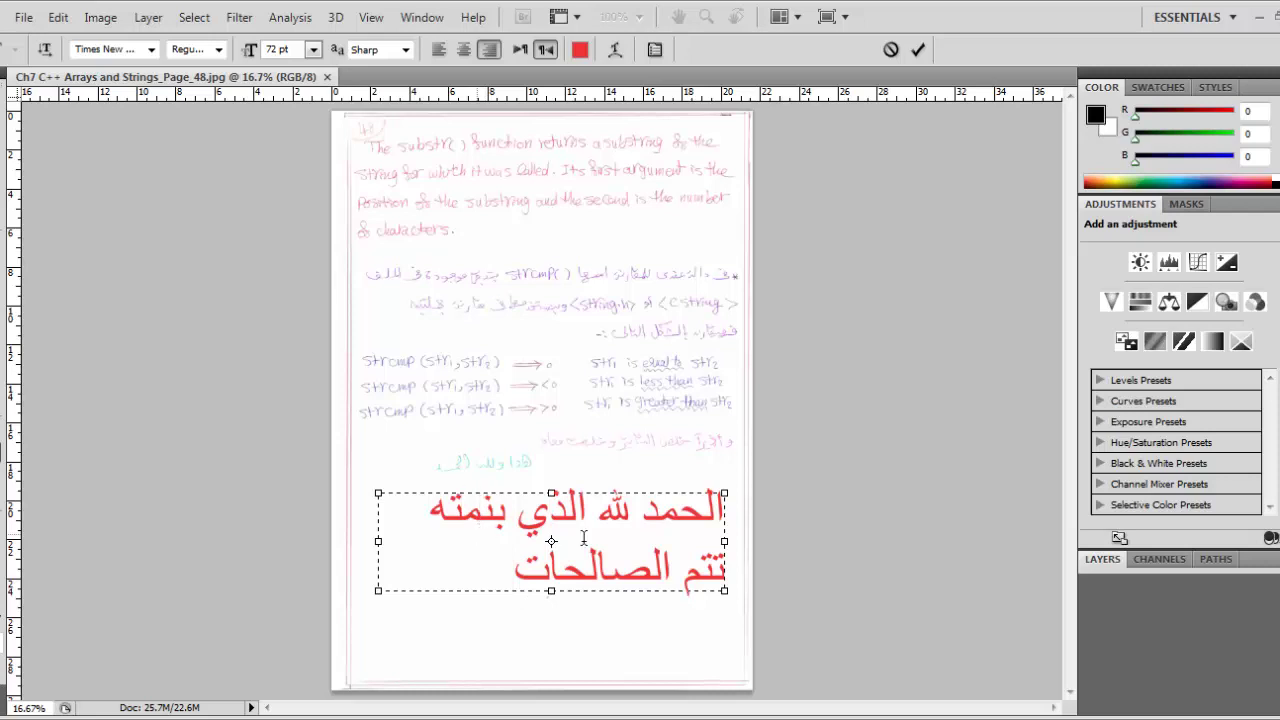
type("ع")
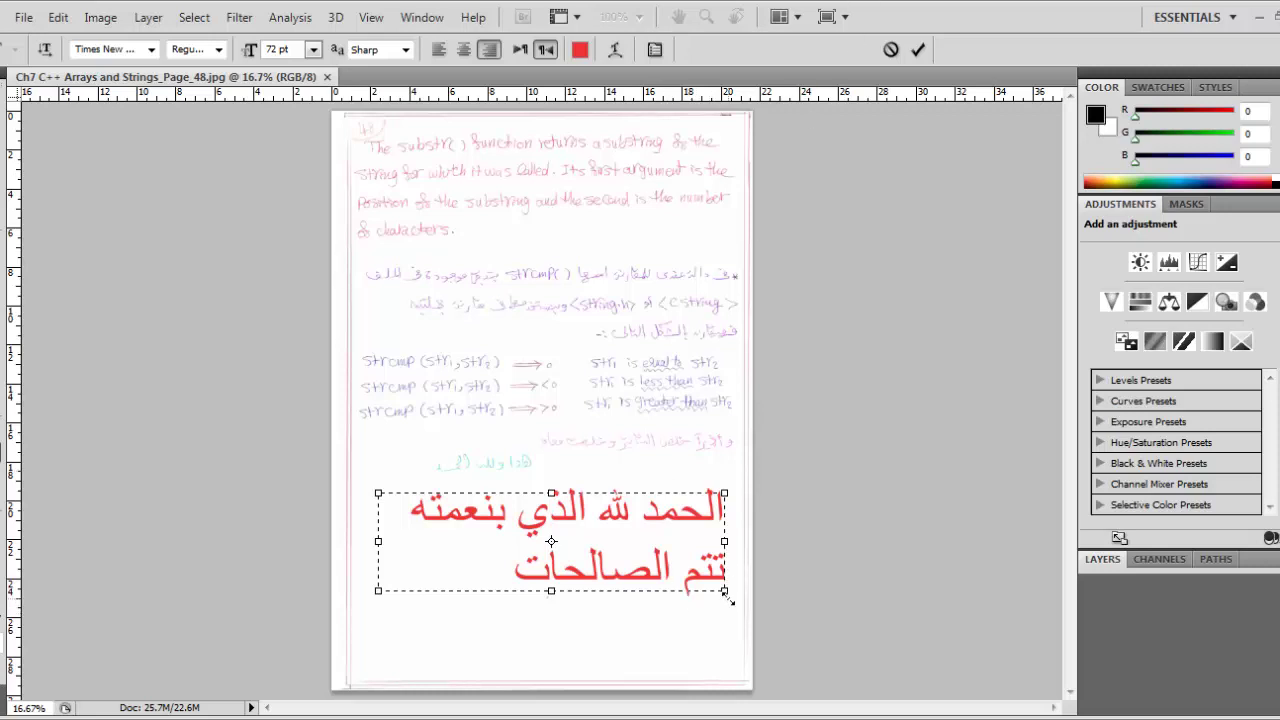
left_click(918, 49)
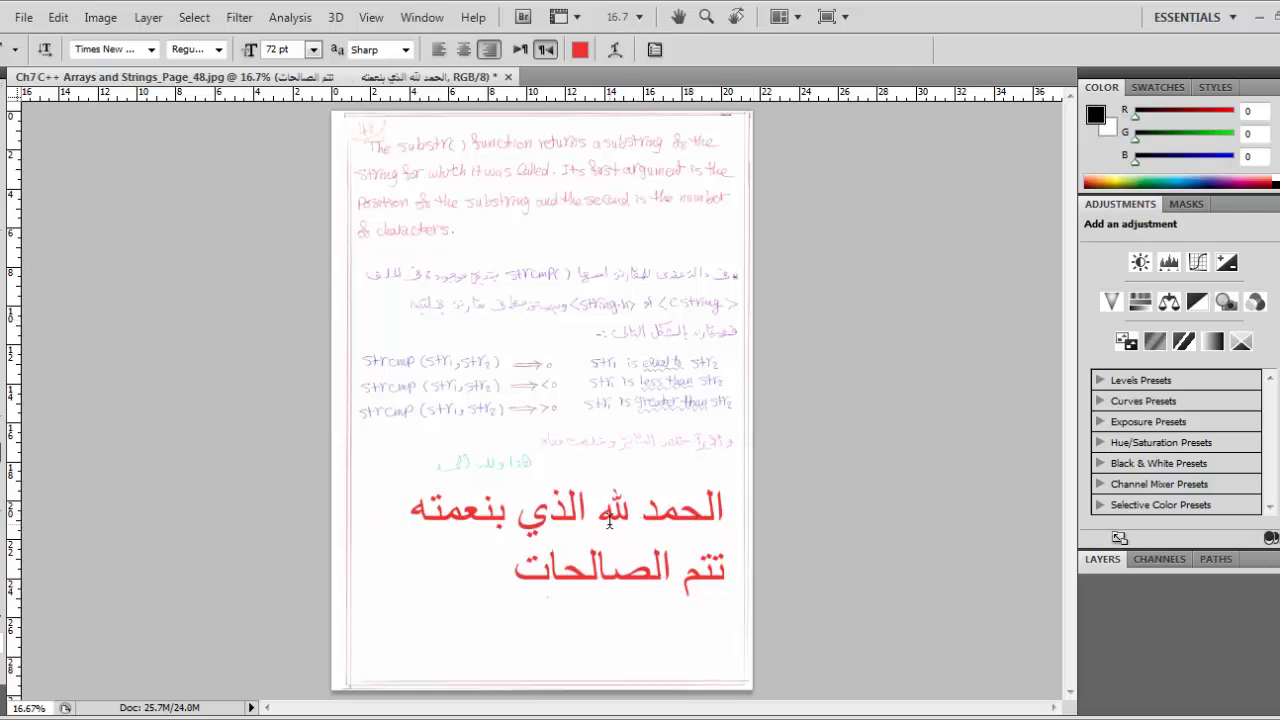
- Set the Move tool to auto-select by Layer and move the red text slightly down and to the left
key("v")
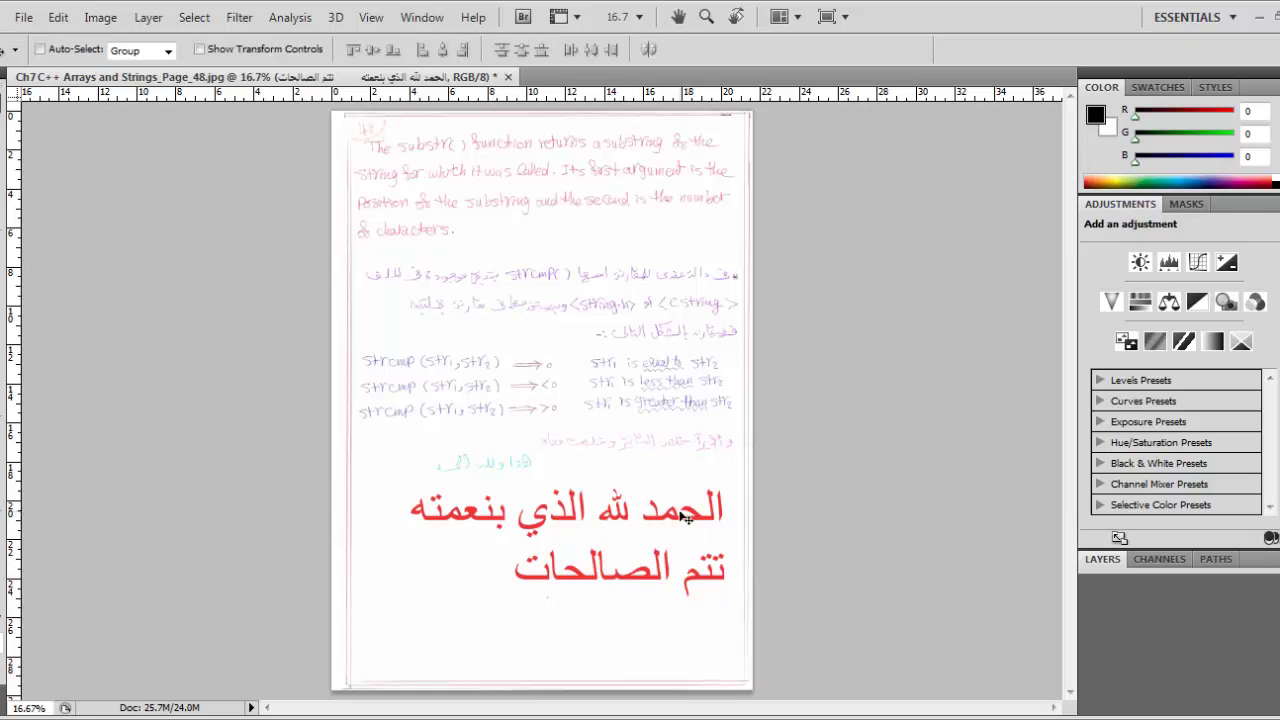
left_click(60, 50)
left_click(148, 52)
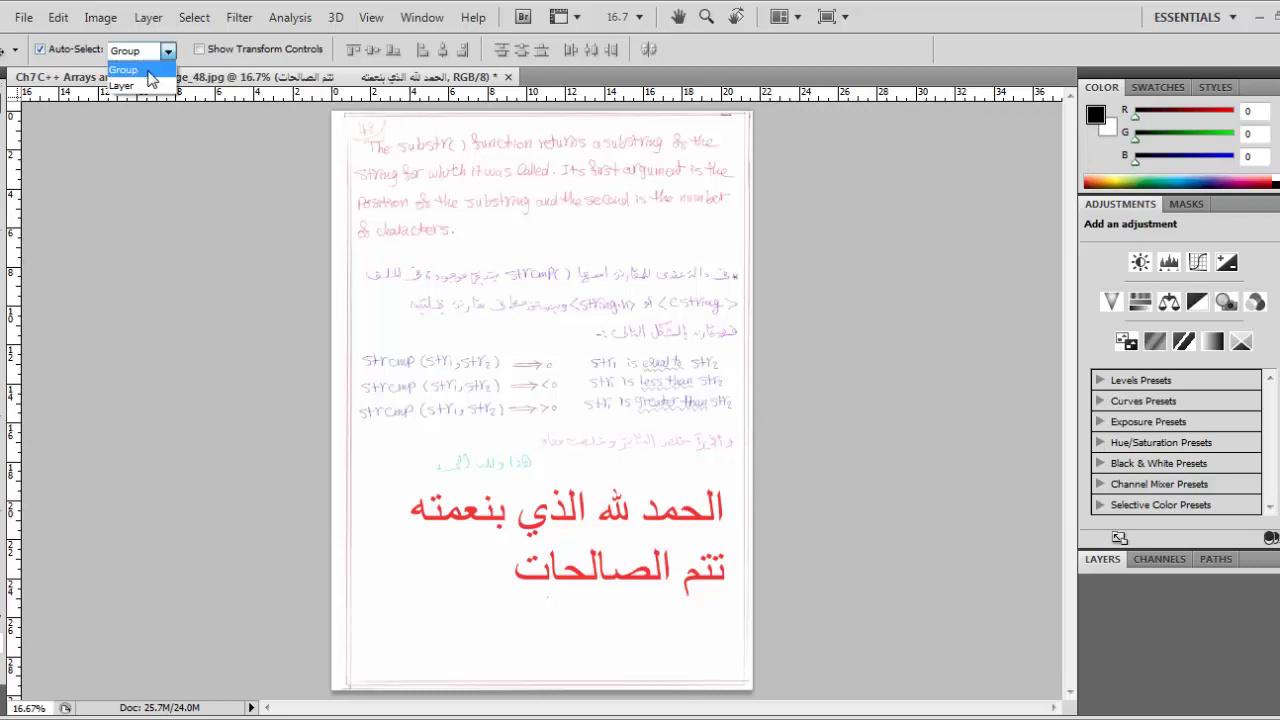
left_click(140, 86)
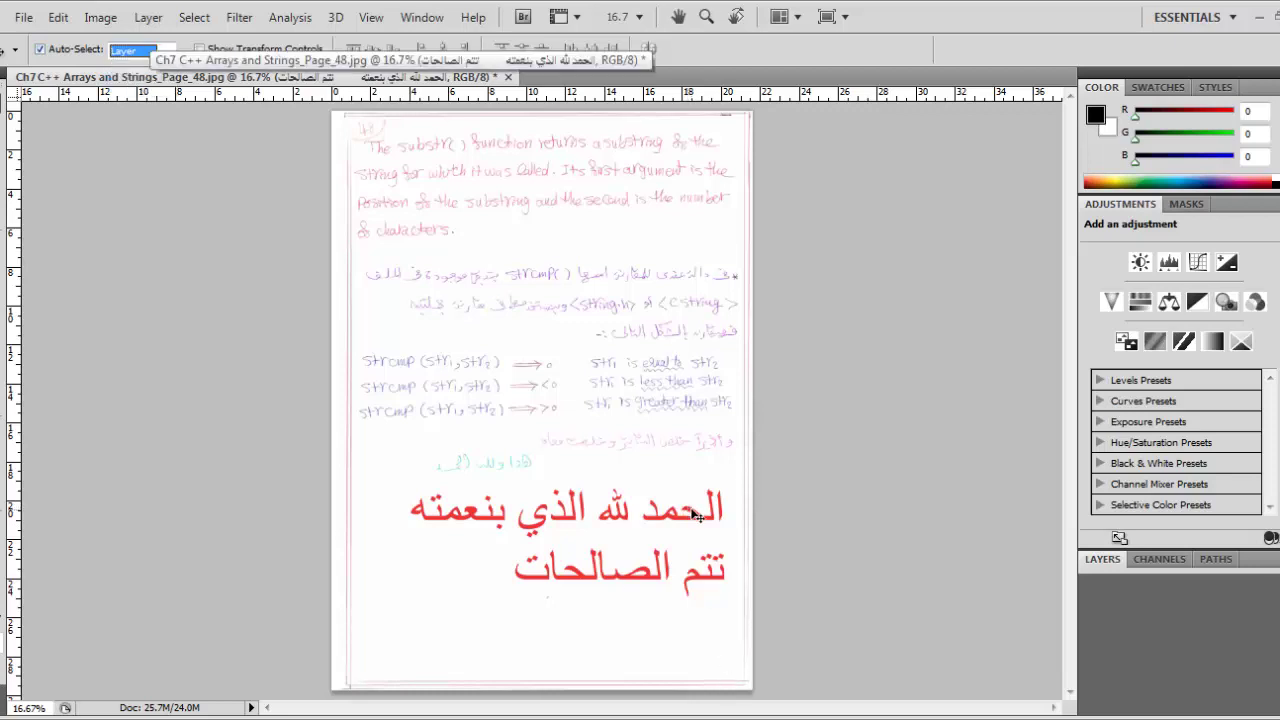
left_click_drag(671, 528, 659, 535)
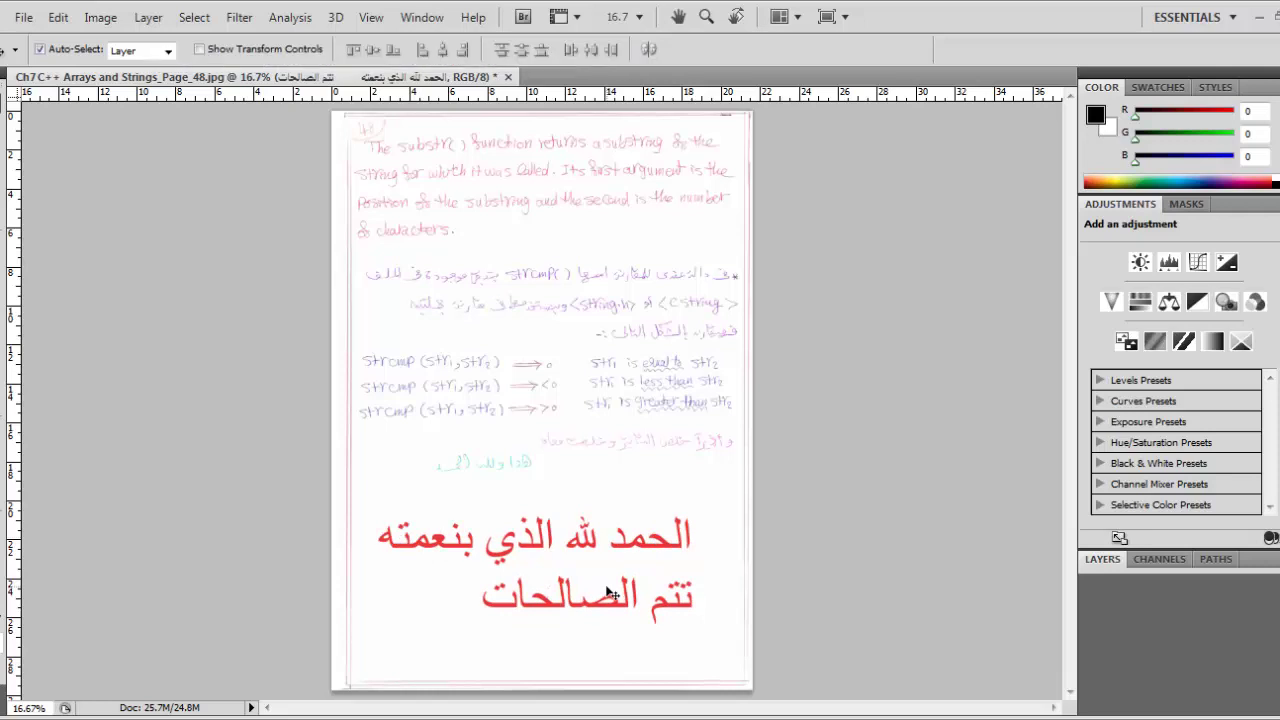
- Free-transform the red text to about 103.1% width and 118.8% height and apply it
key("ctrl+t")
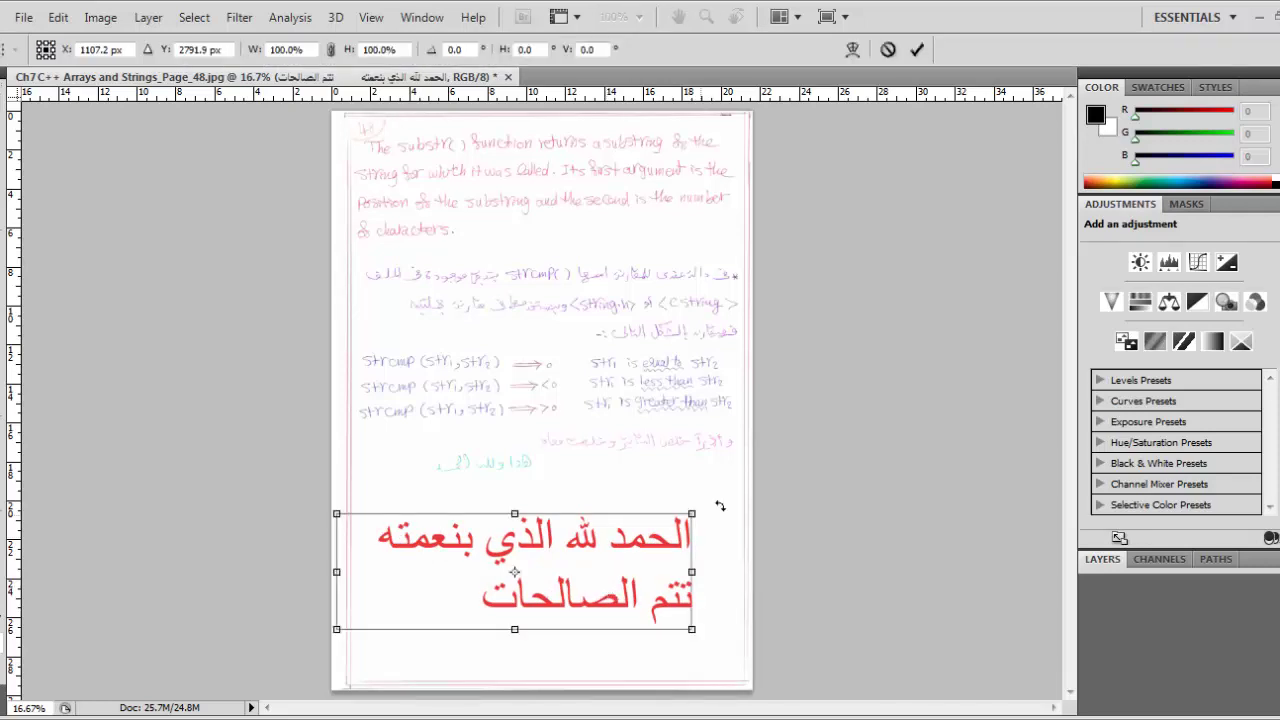
mouse_move(699, 503)
left_mouse_down()
mouse_move(711, 474)
mouse_move(729, 471)
mouse_move(703, 492)
left_mouse_up()
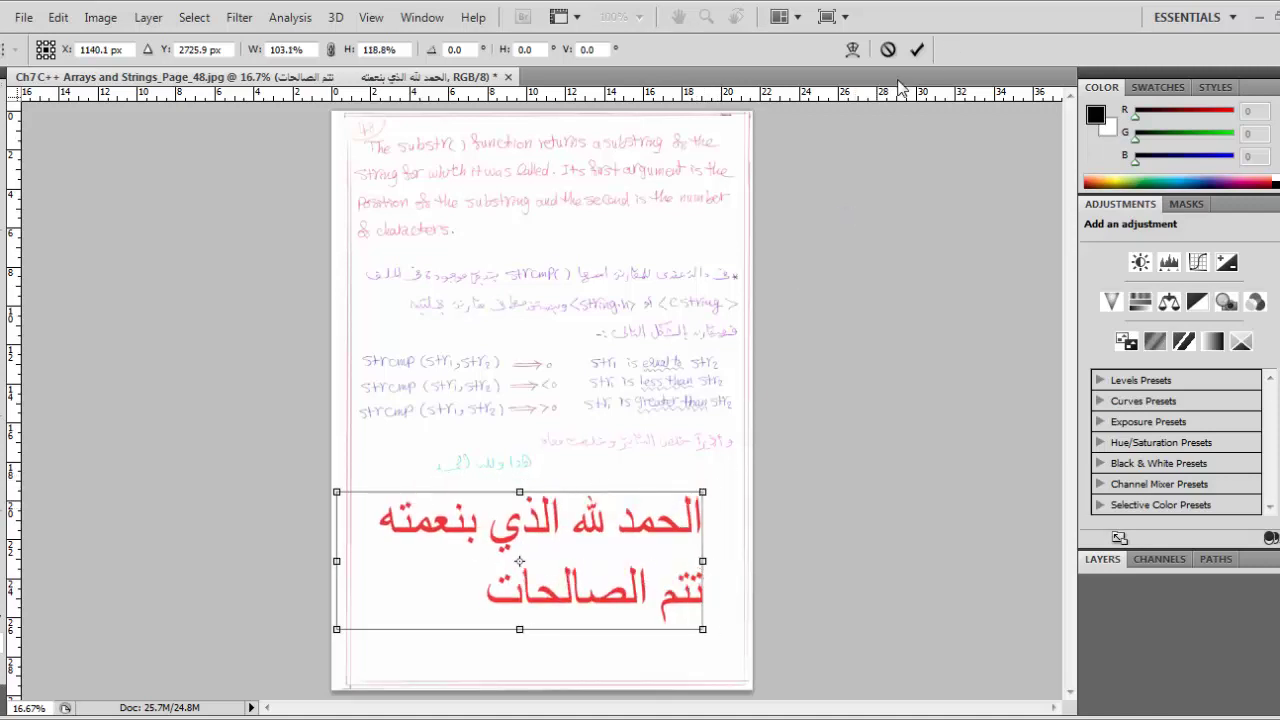
left_click(917, 49)
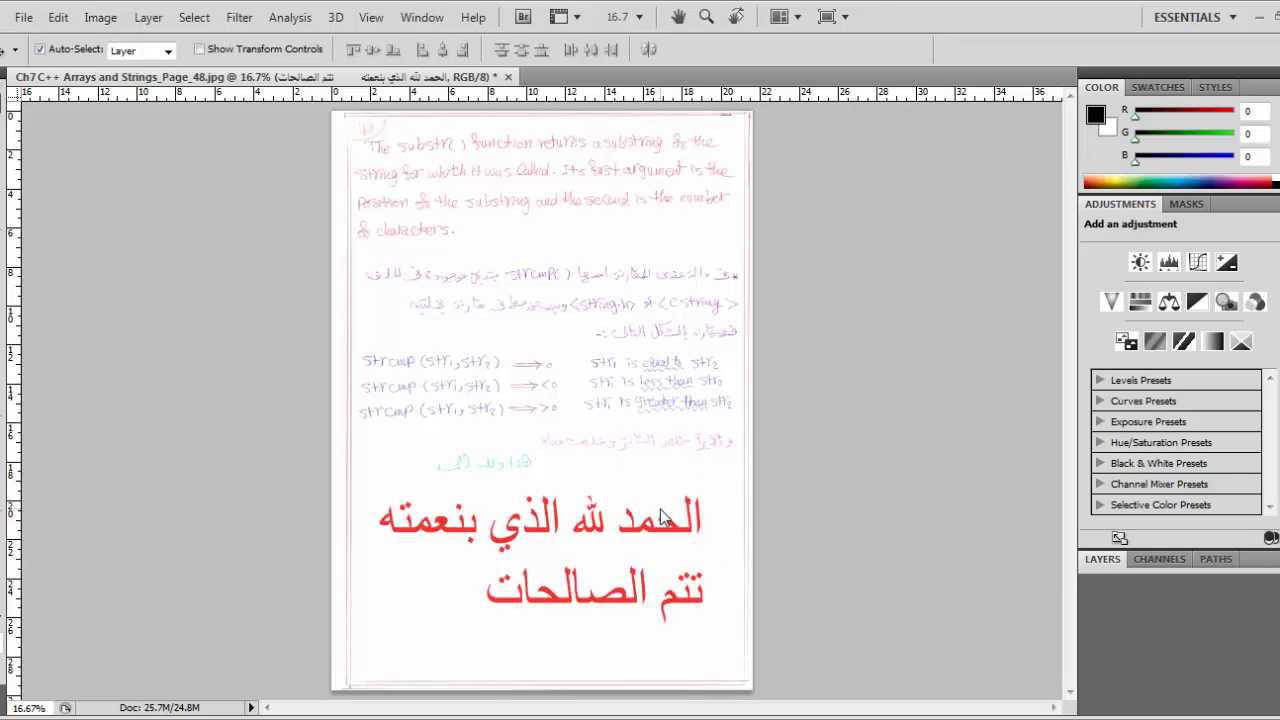
- Start opening another file and browse from the desktop through Computer to the images folder
key("ctrl+o")
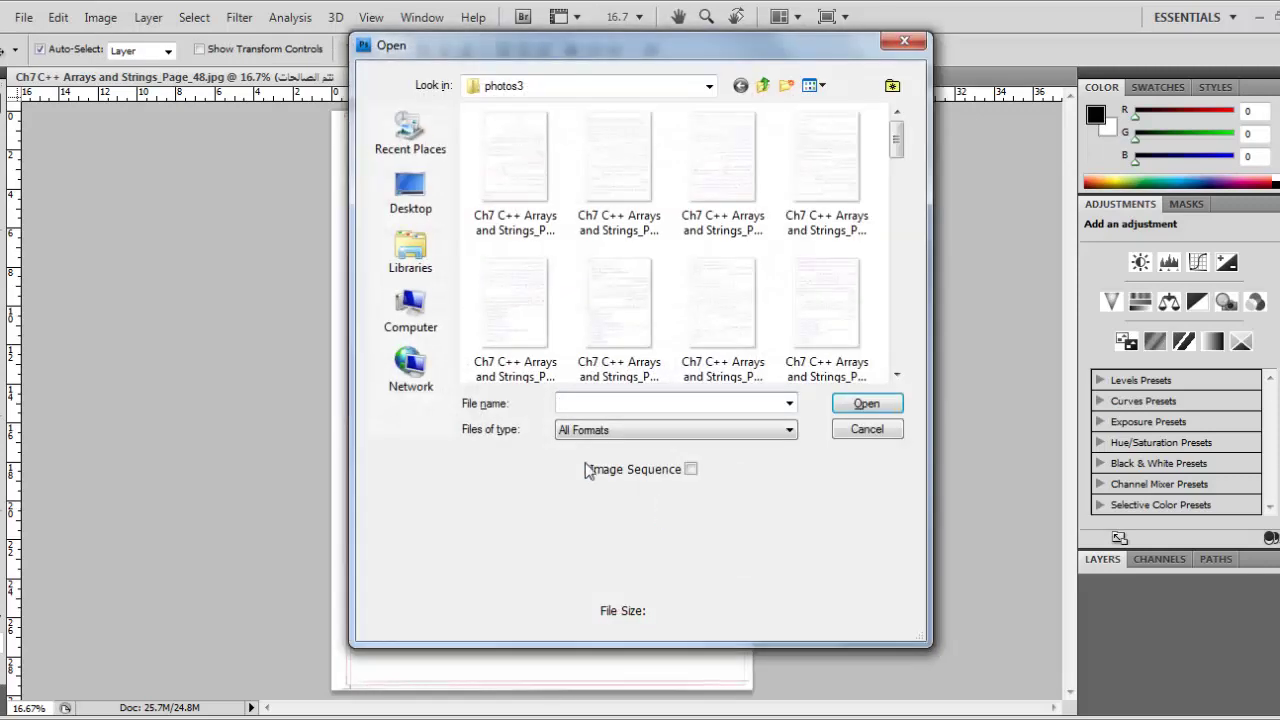
left_click(741, 87)
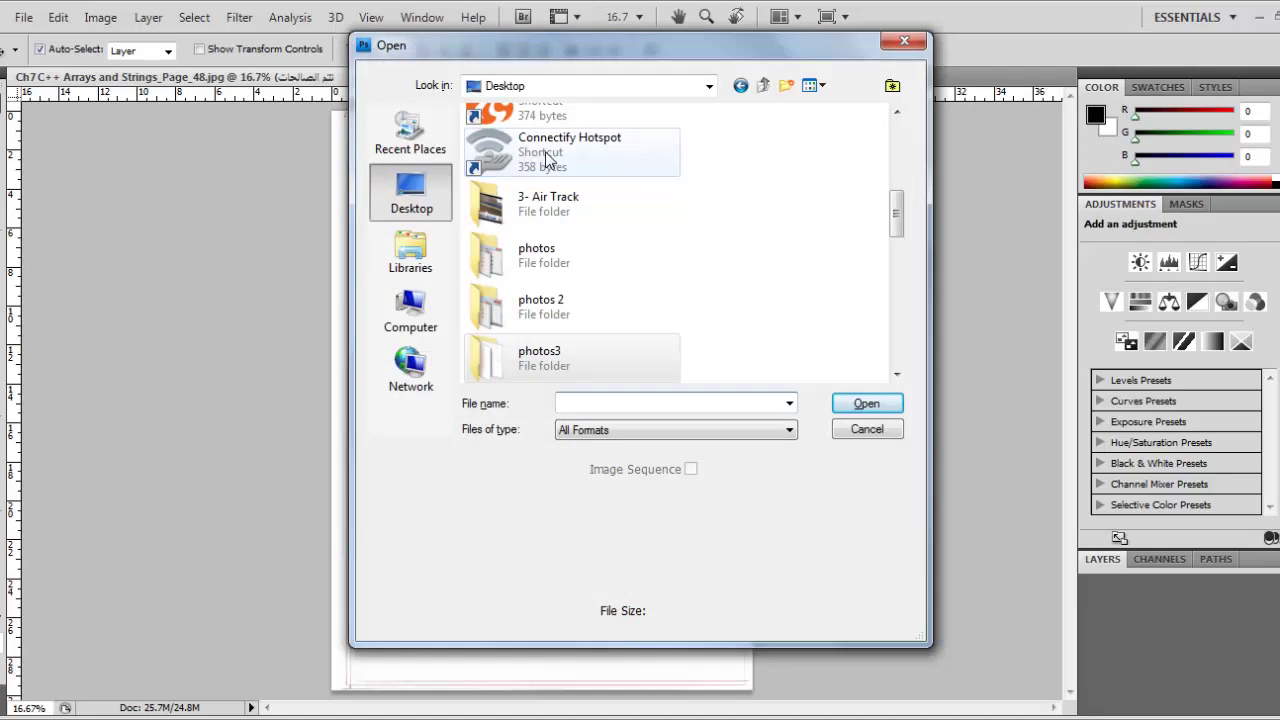
left_click_drag(896, 213, 886, 171)
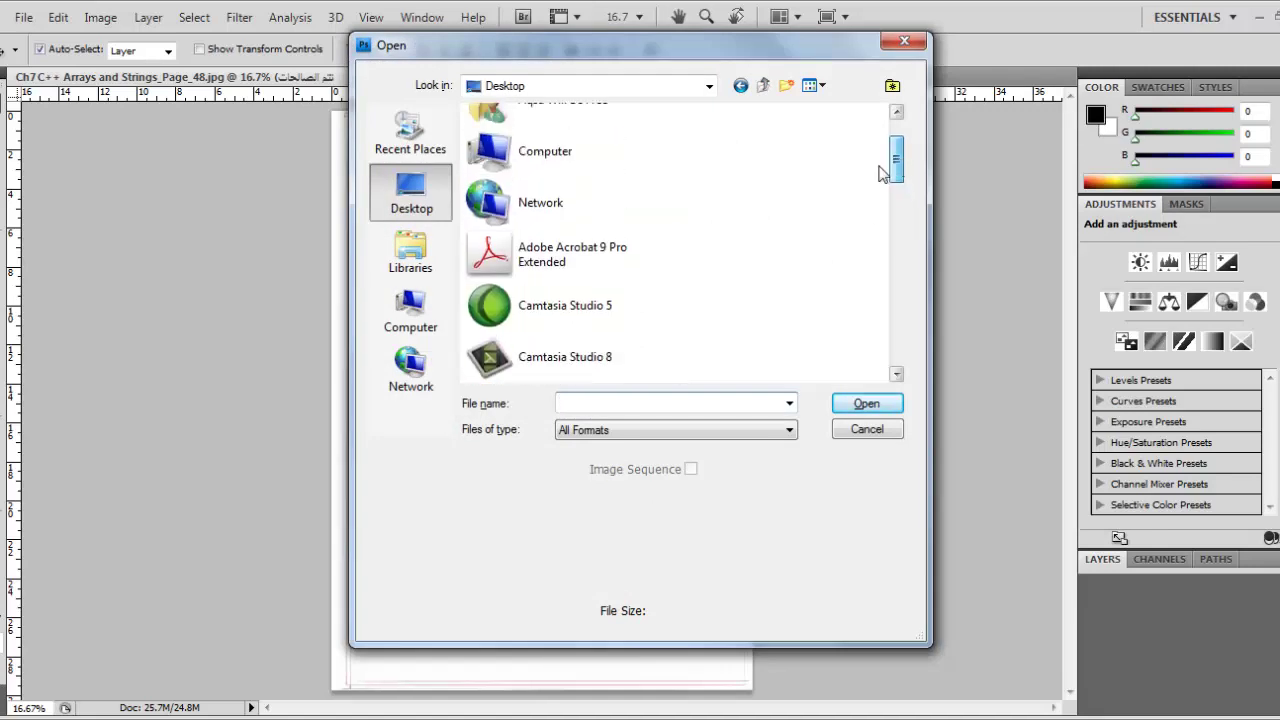
double_click(510, 150)
double_click(495, 262)
left_click(512, 195)
double_click(512, 193)
double_click(527, 156)
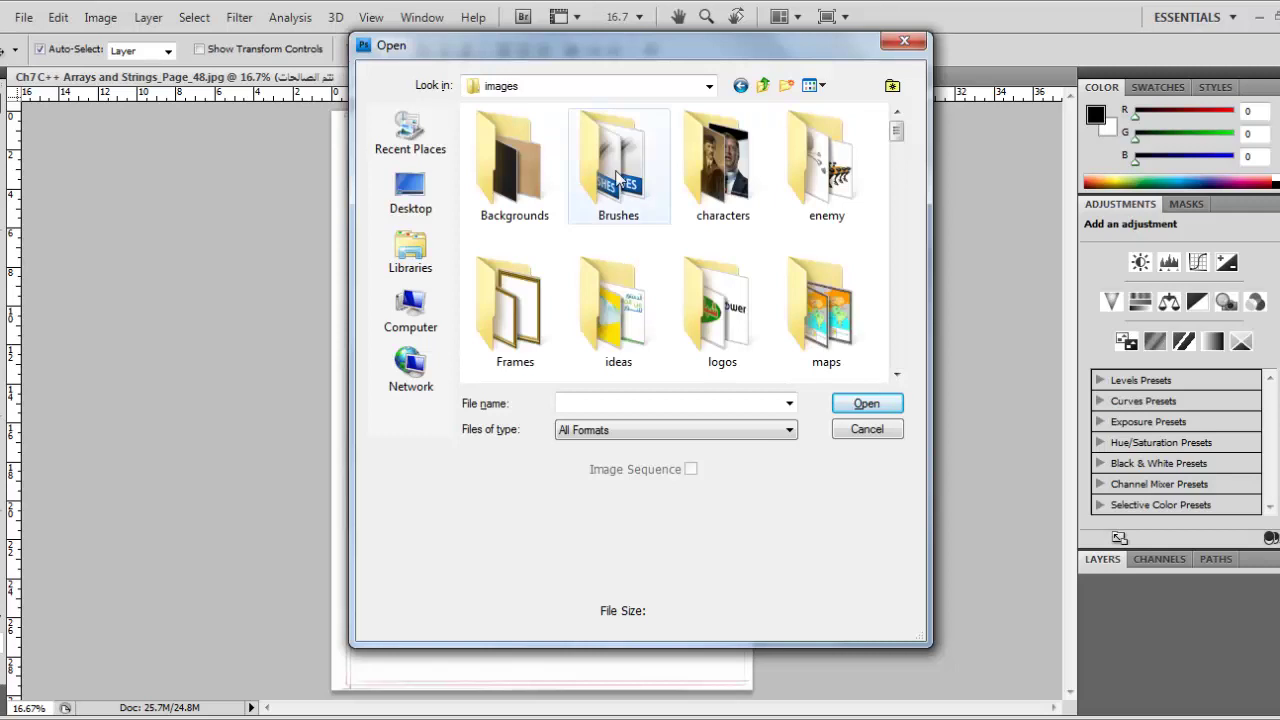
- Find the image الجنة.jpg in the images folder and open it
scroll(648, 264, "down", 6)
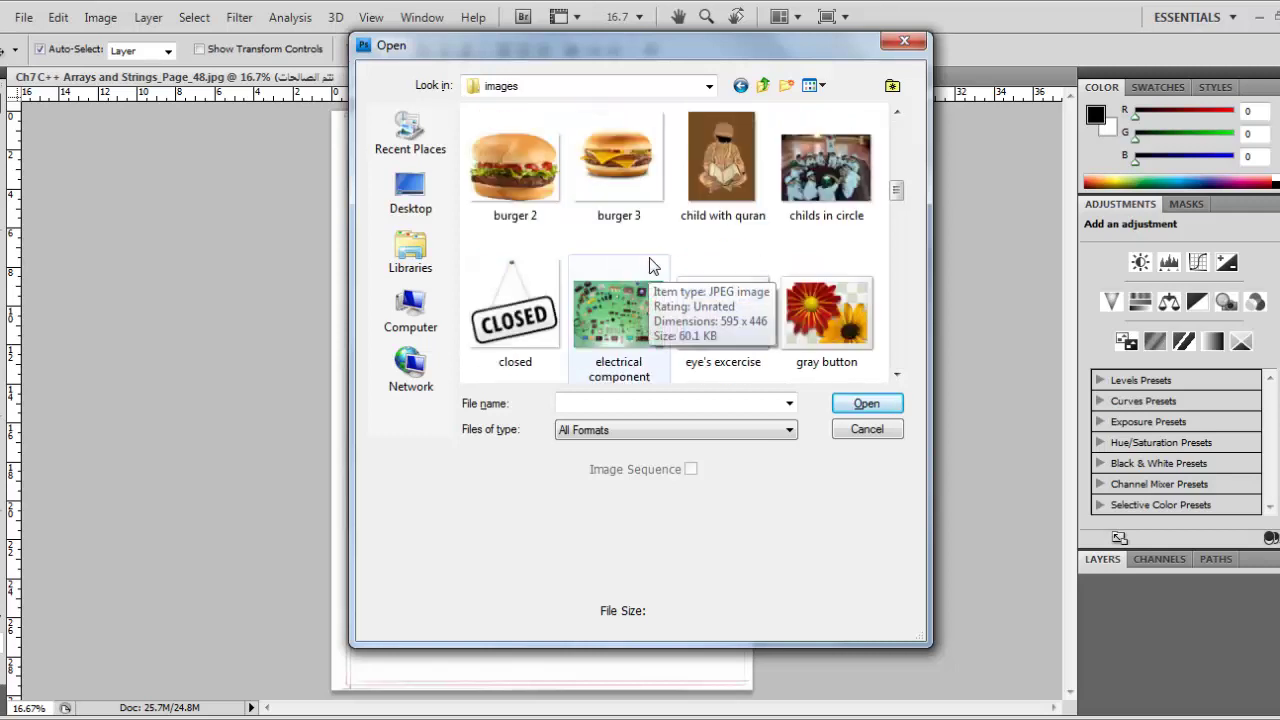
scroll(655, 250, "down", 3)
scroll(661, 227, "down", 1)
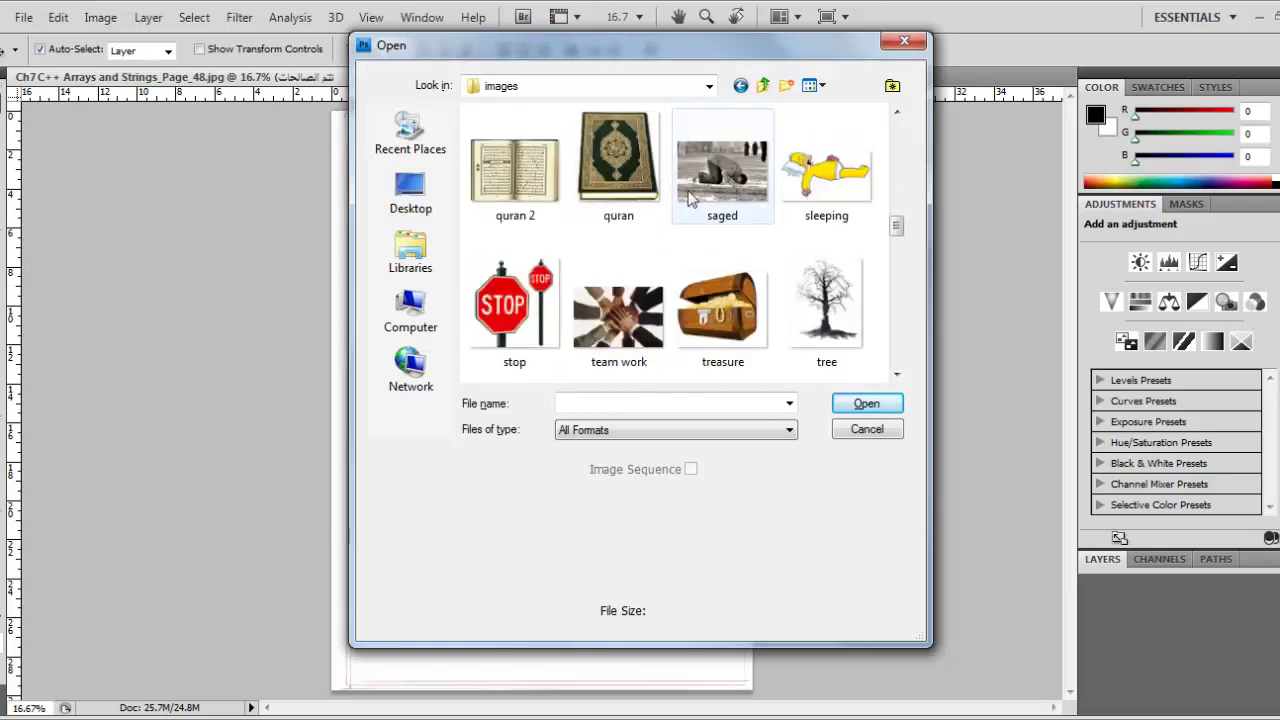
scroll(690, 290, "down", 1)
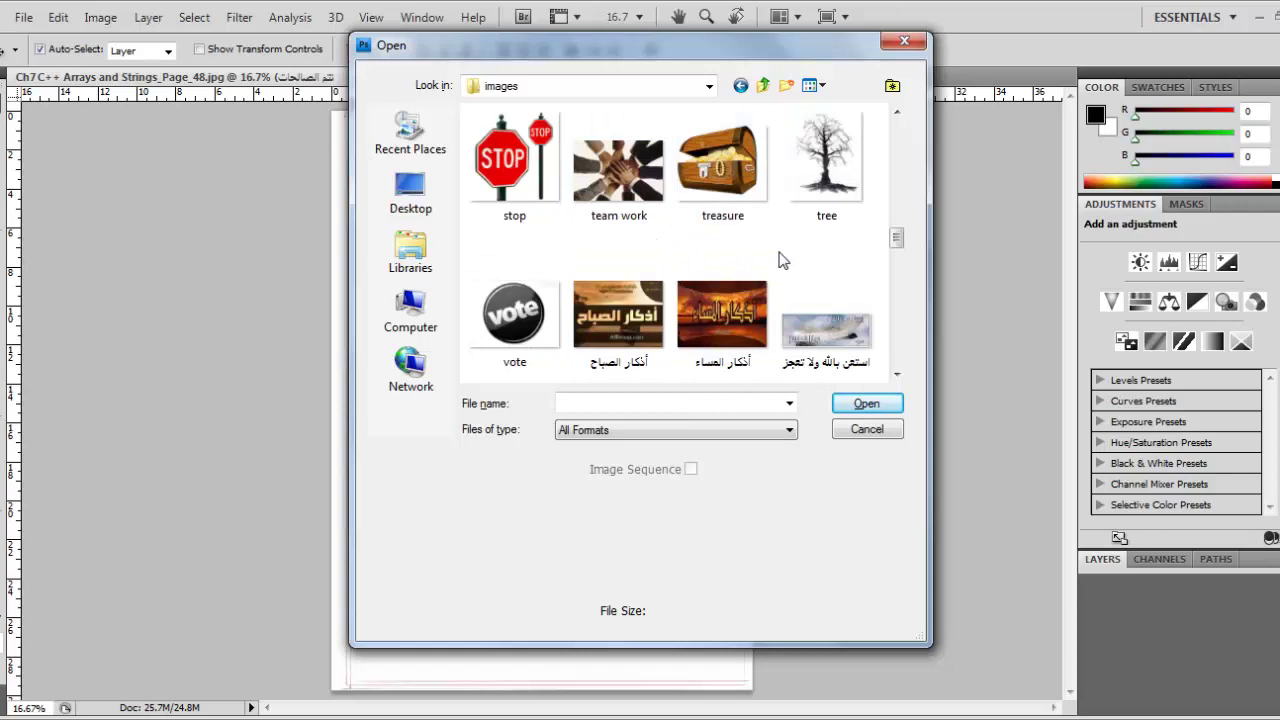
scroll(745, 272, "down", 1)
double_click(728, 314)
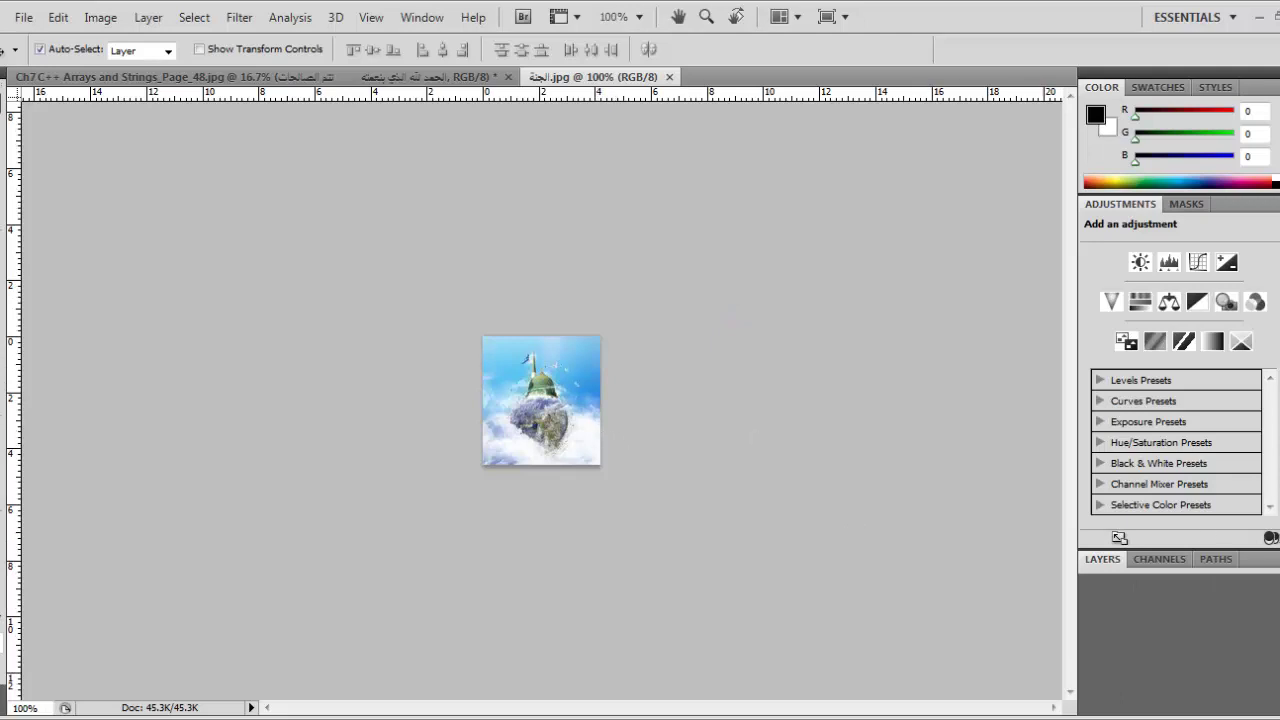
- Show the layers of الجنة.jpg and convert its locked Background into a regular layer with the default settings
left_click(1216, 559)
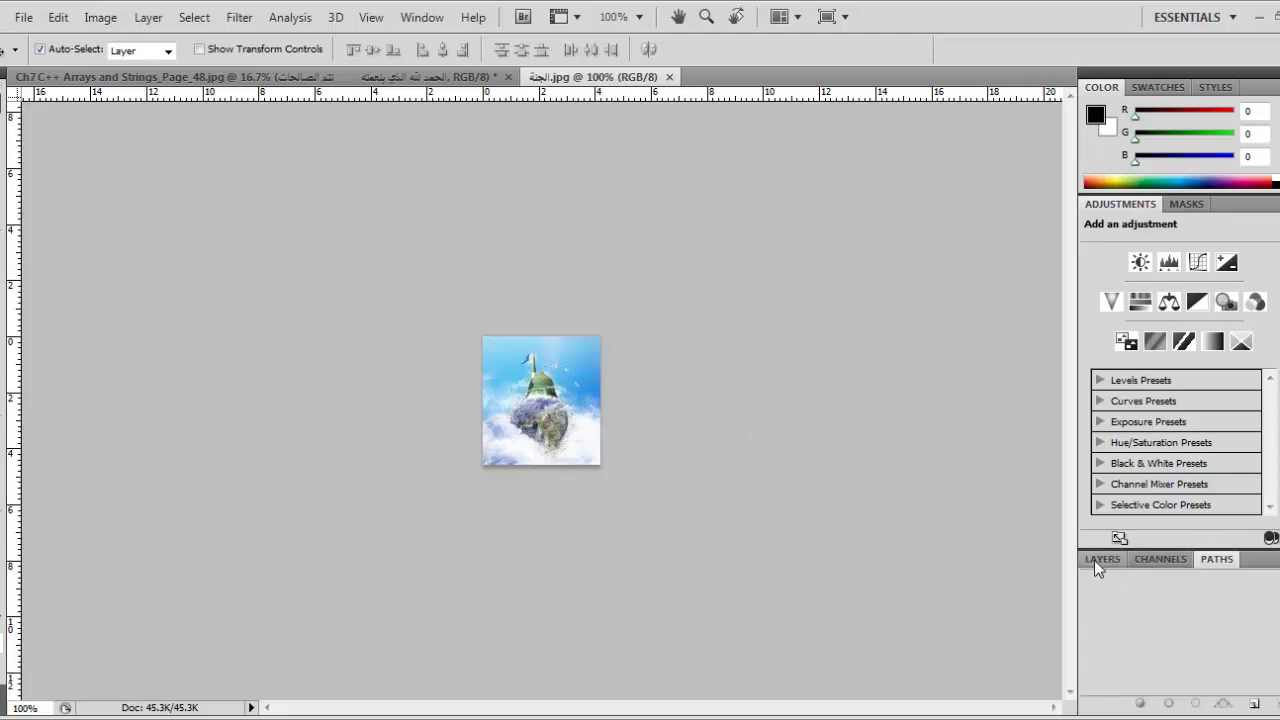
left_click(1096, 559)
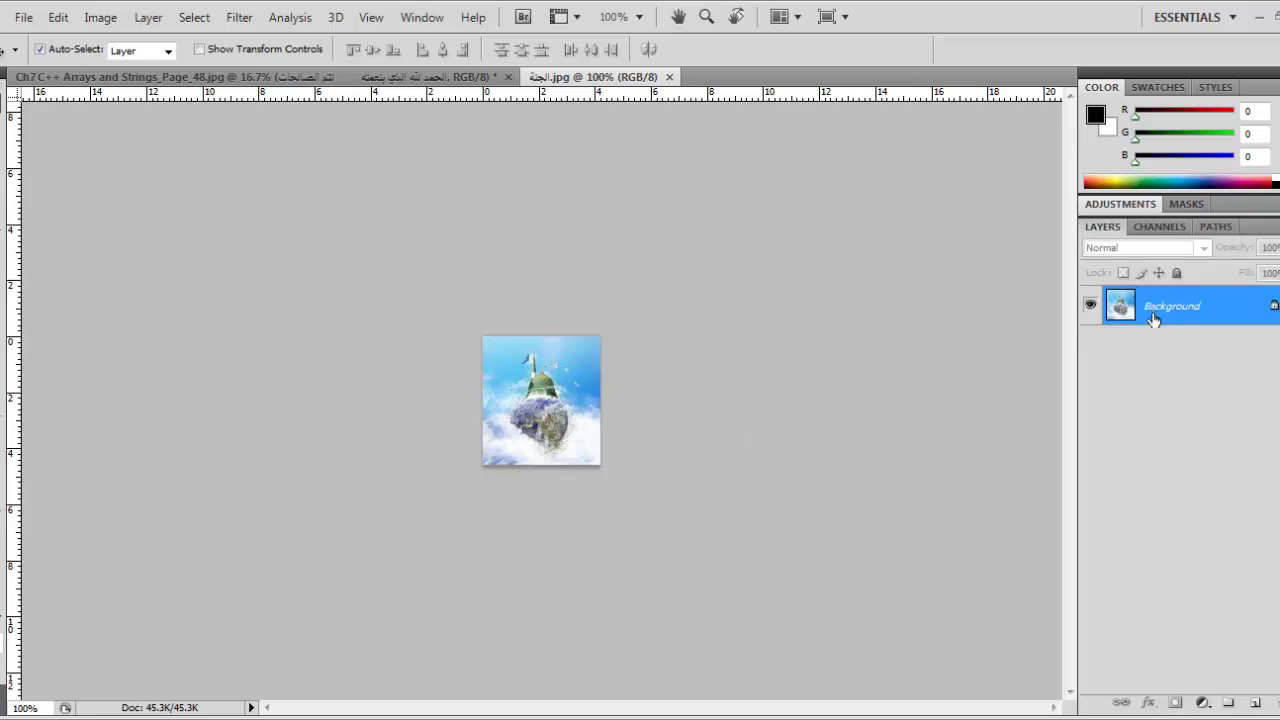
double_click(1272, 306)
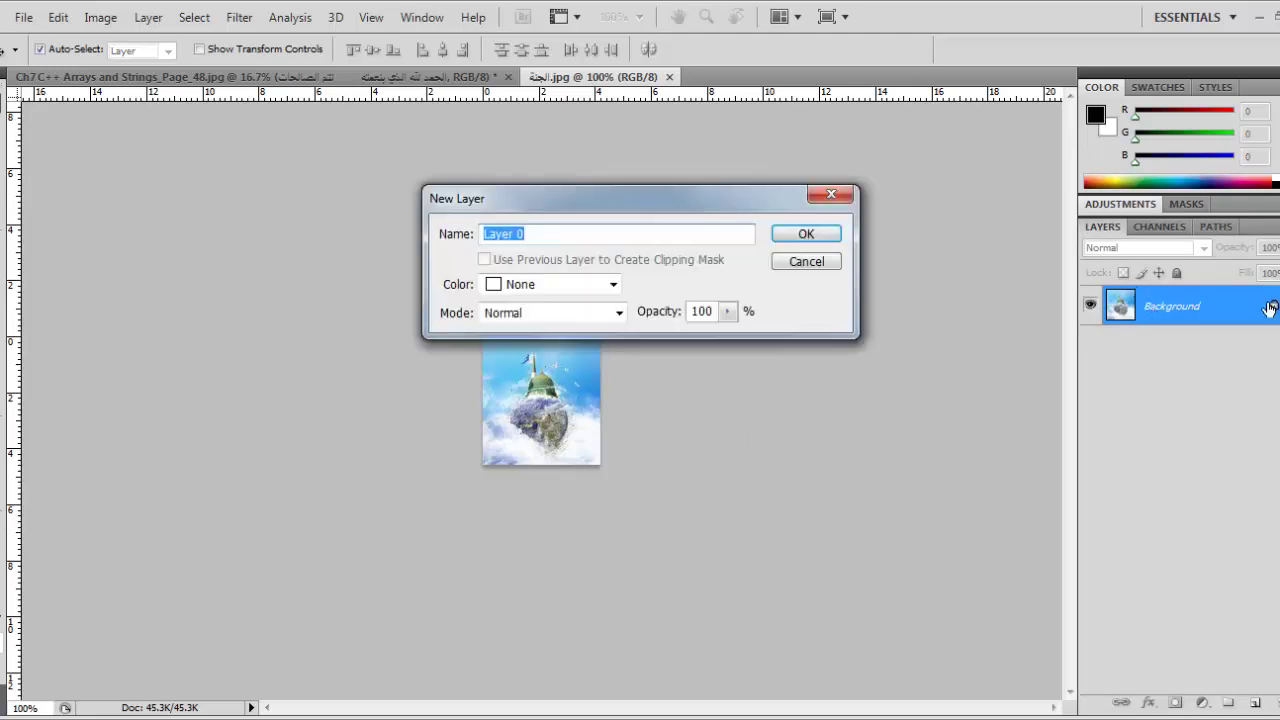
left_click(803, 242)
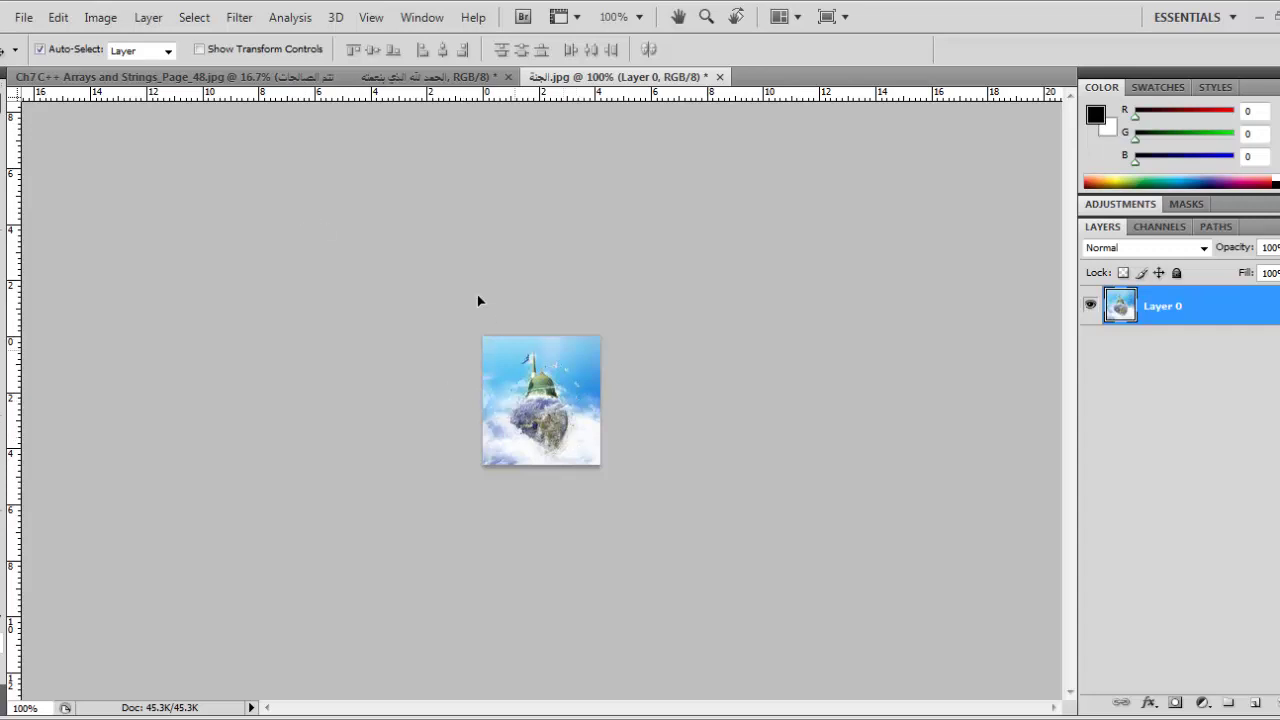
- Move the picture from الجنة.jpg into the Page_48 document and place it below the left end of the first red text line
key("Delete")
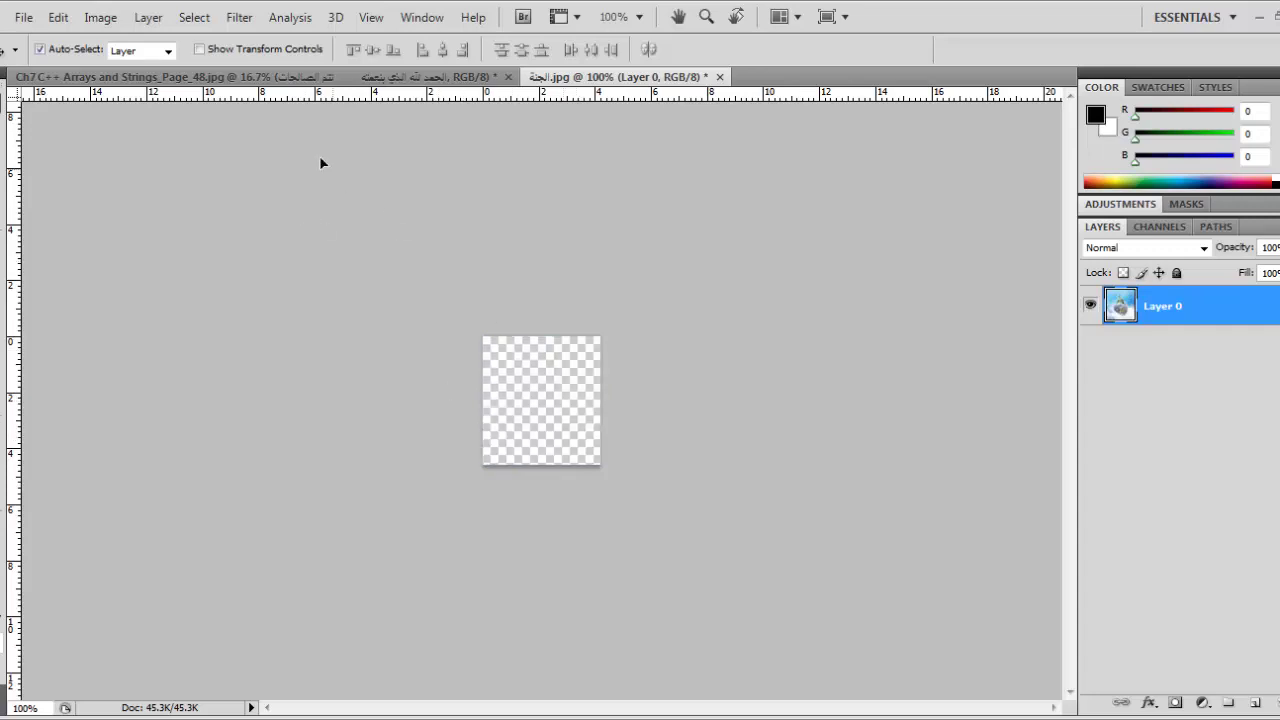
left_click(194, 84)
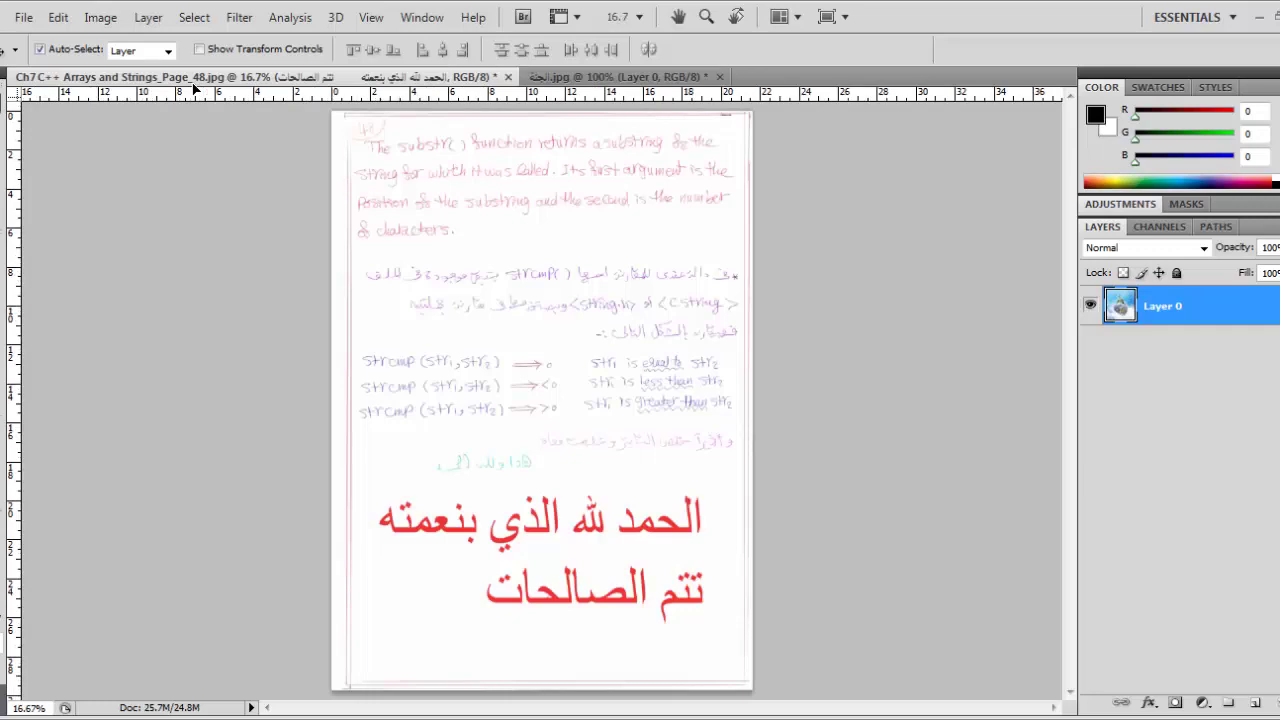
left_click_drag(194, 88, 452, 622)
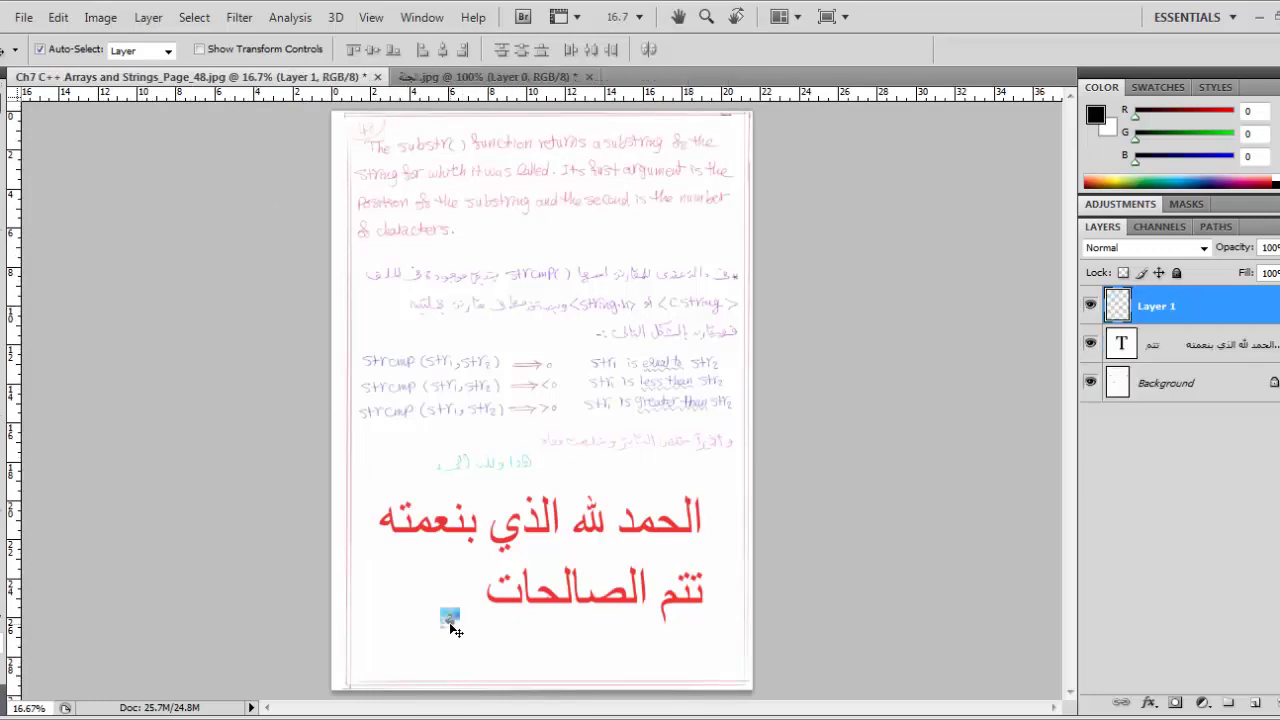
left_click_drag(422, 580, 381, 574)
- Free-transform the inserted picture to fill the blank area left of the second red line, apply it, and nudge it slightly up and left
key("ctrl+t")
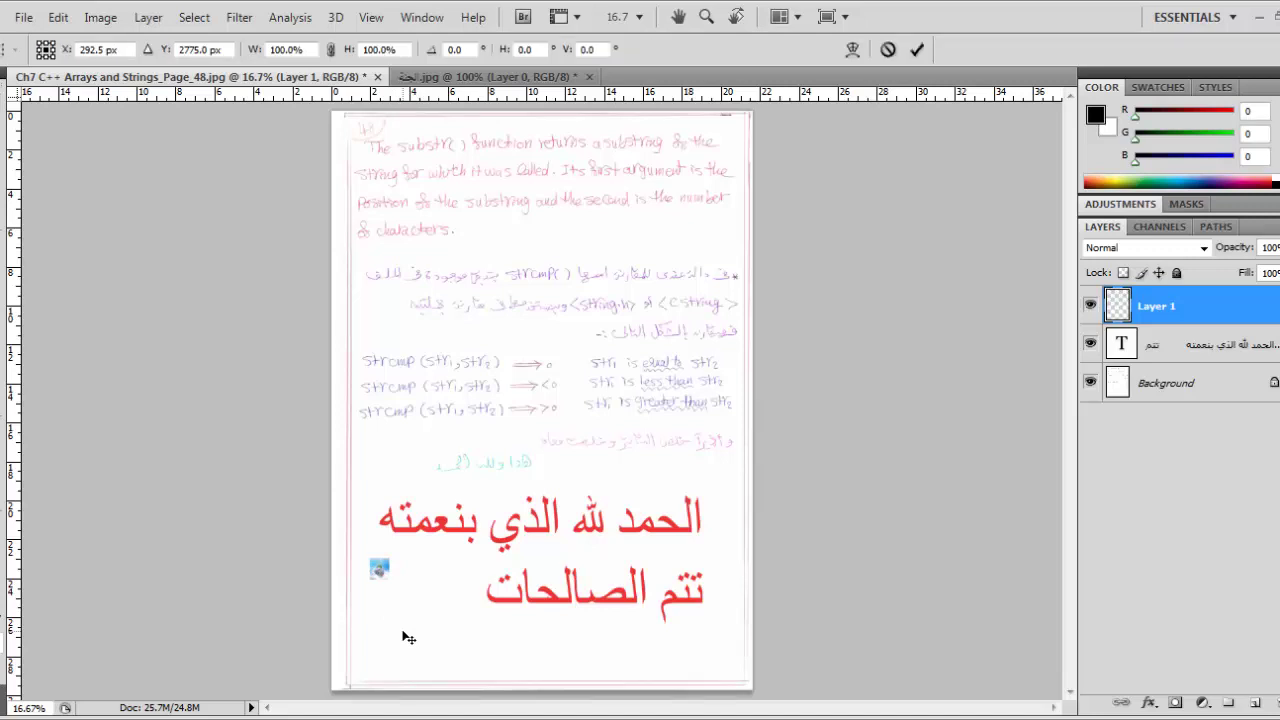
left_click_drag(424, 602, 472, 675)
key("Return")
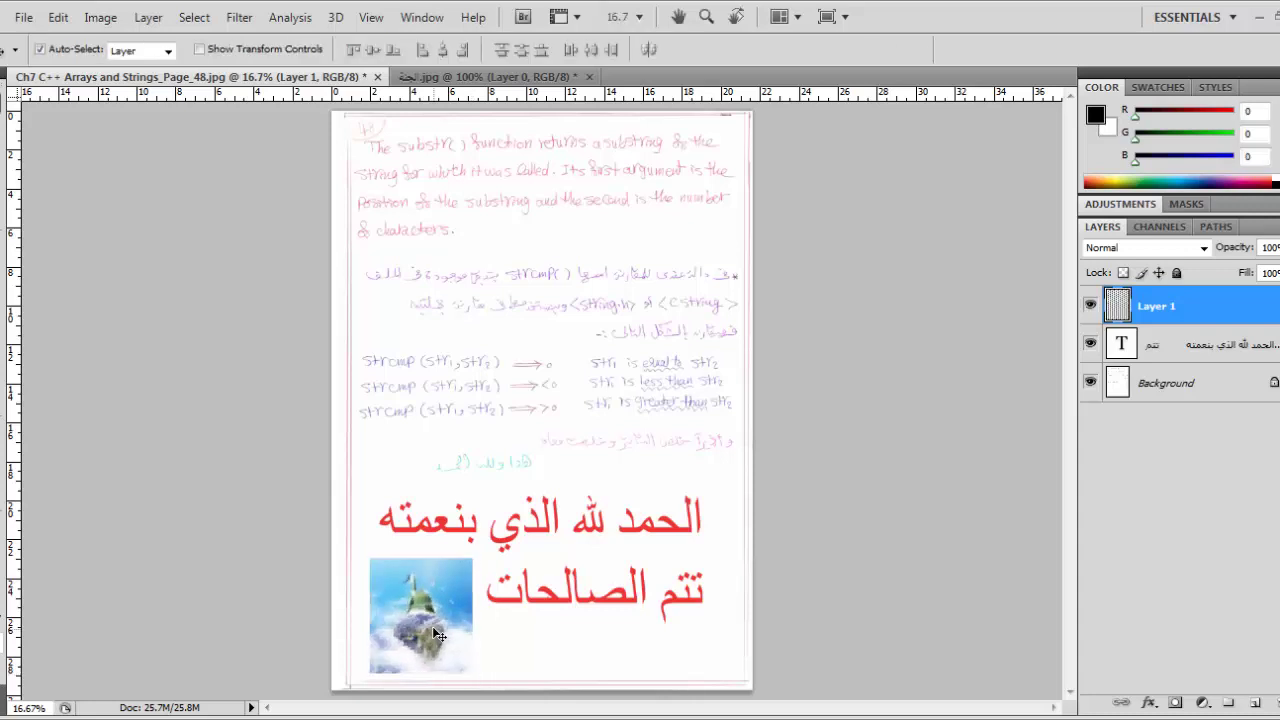
left_click_drag(435, 625, 430, 614)
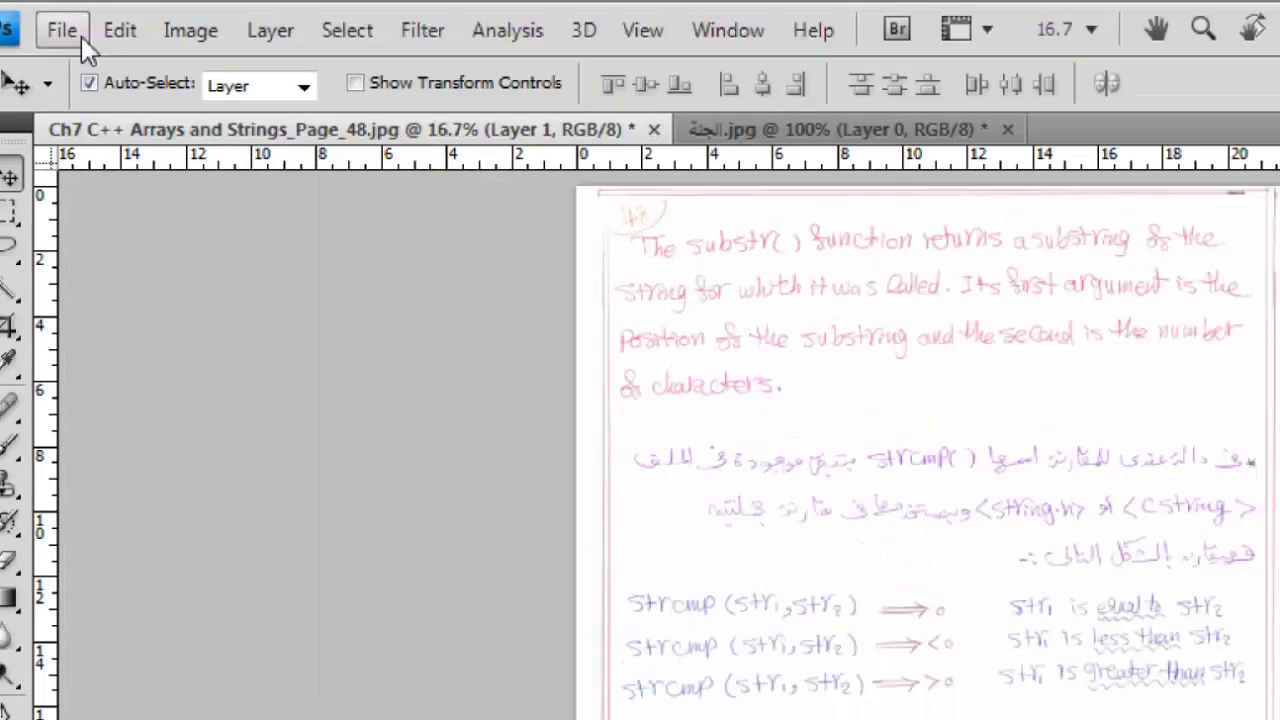
- Save the page as a High-quality JPEG named Ch7 C++ Arrays and Strings_Page_48.jpg in photos3, replacing the existing file
left_click(30, 19)
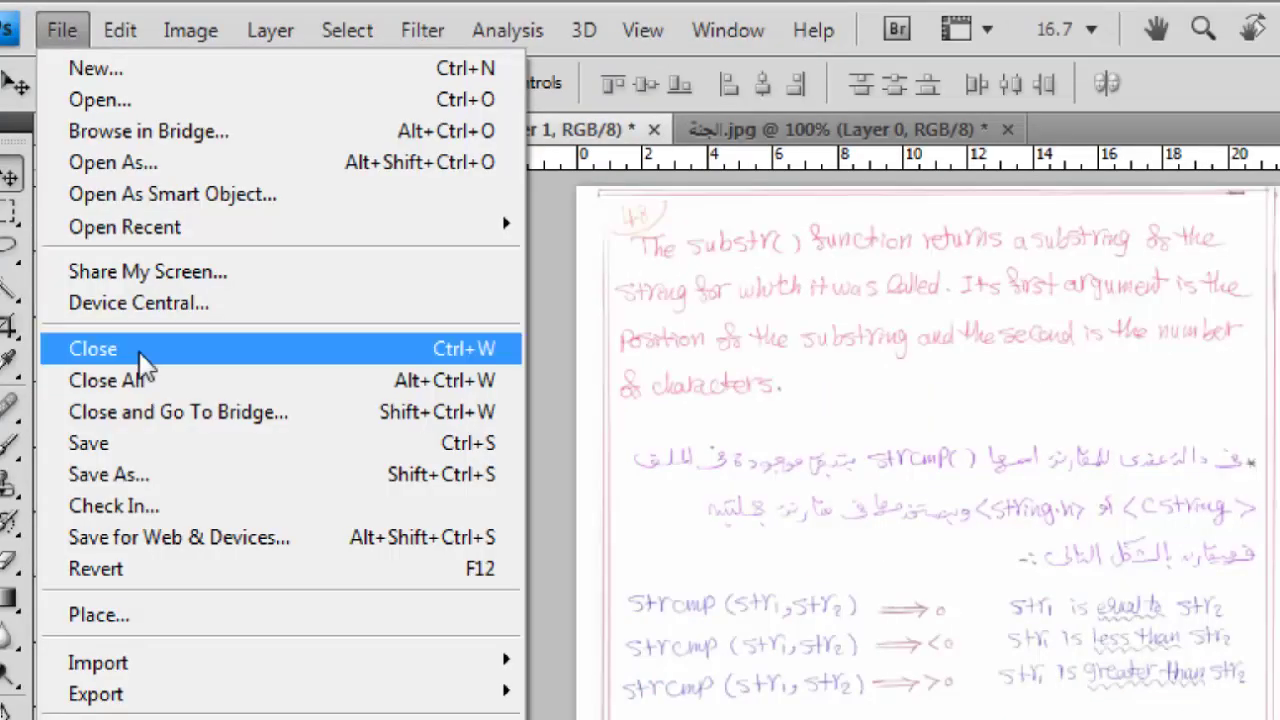
left_click(275, 478)
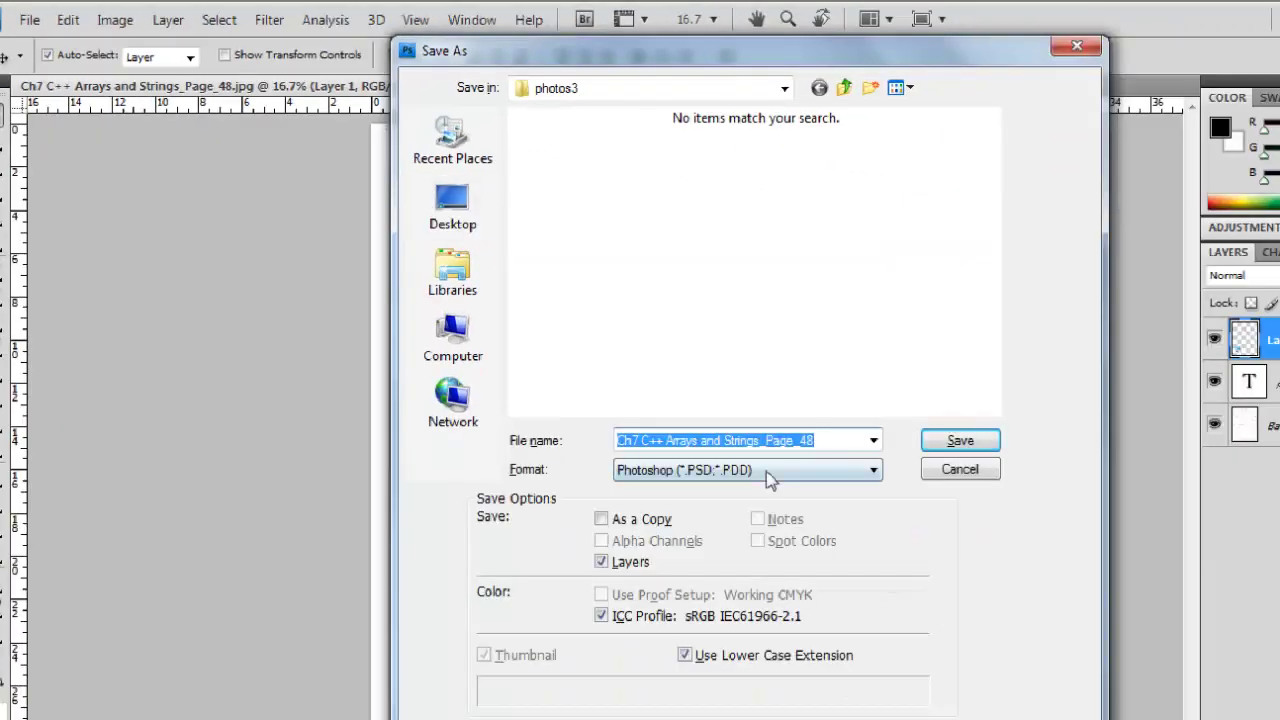
left_click(861, 533)
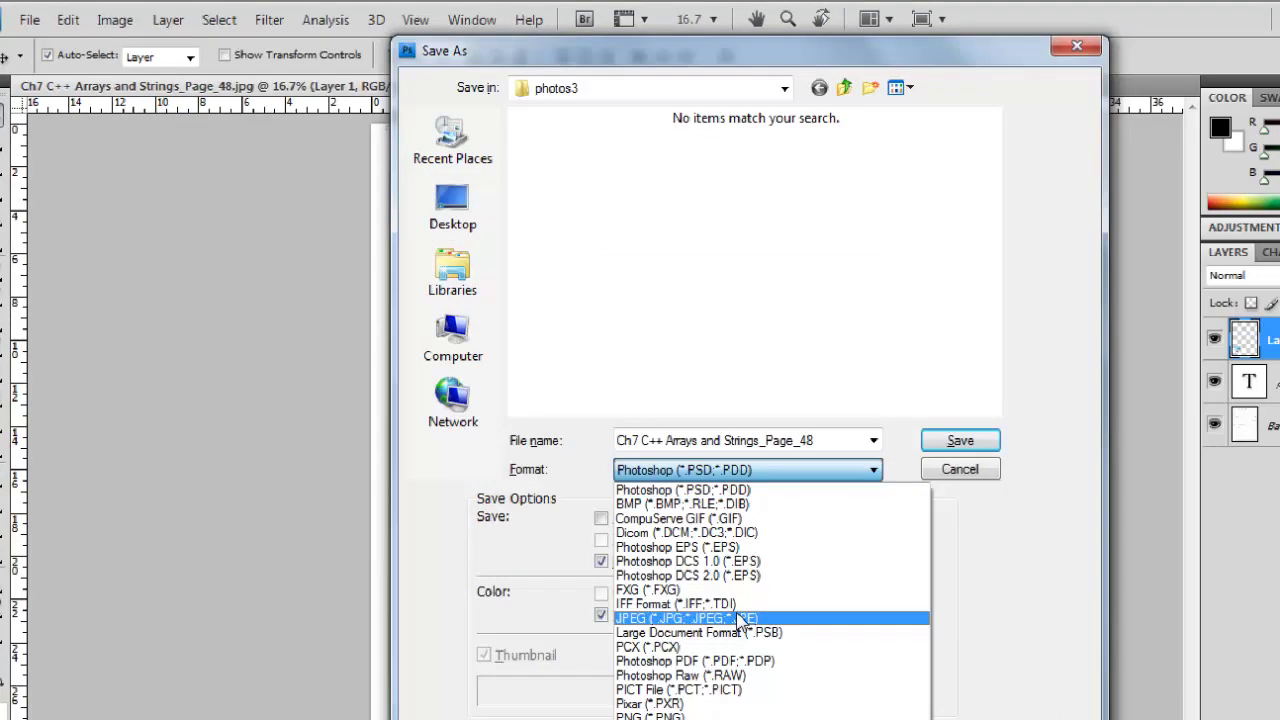
left_click(658, 619)
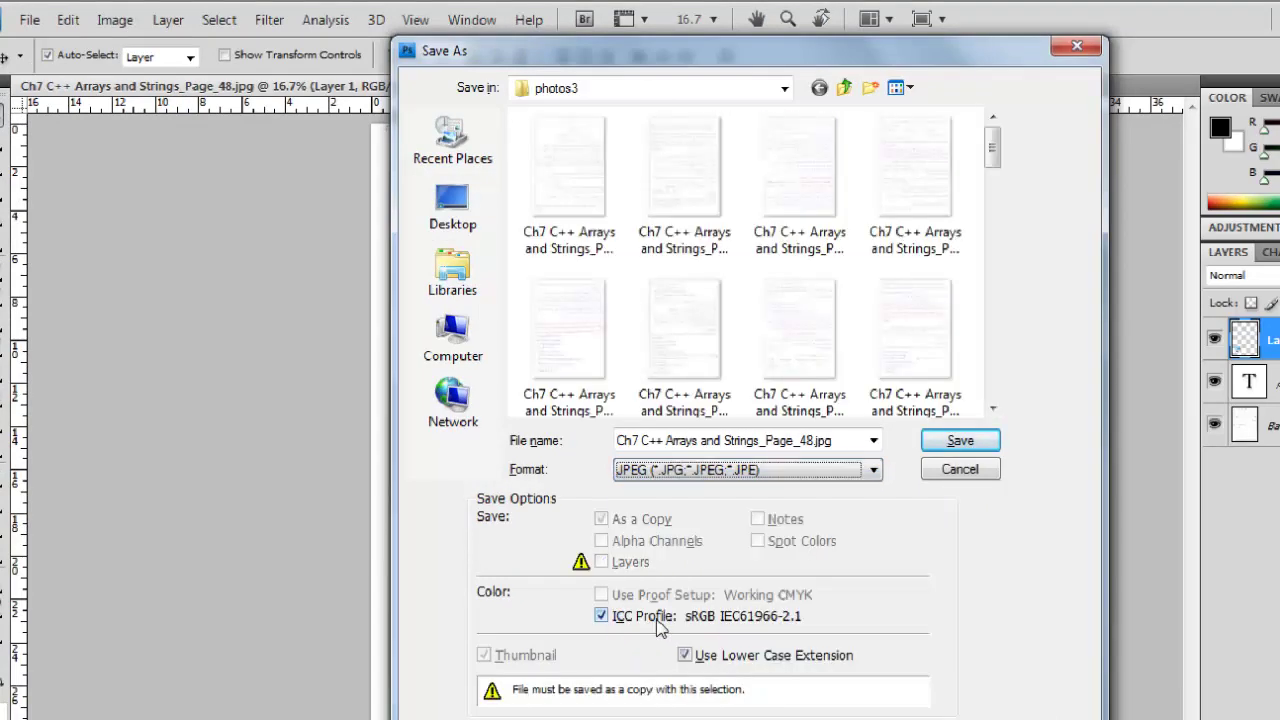
left_click(960, 441)
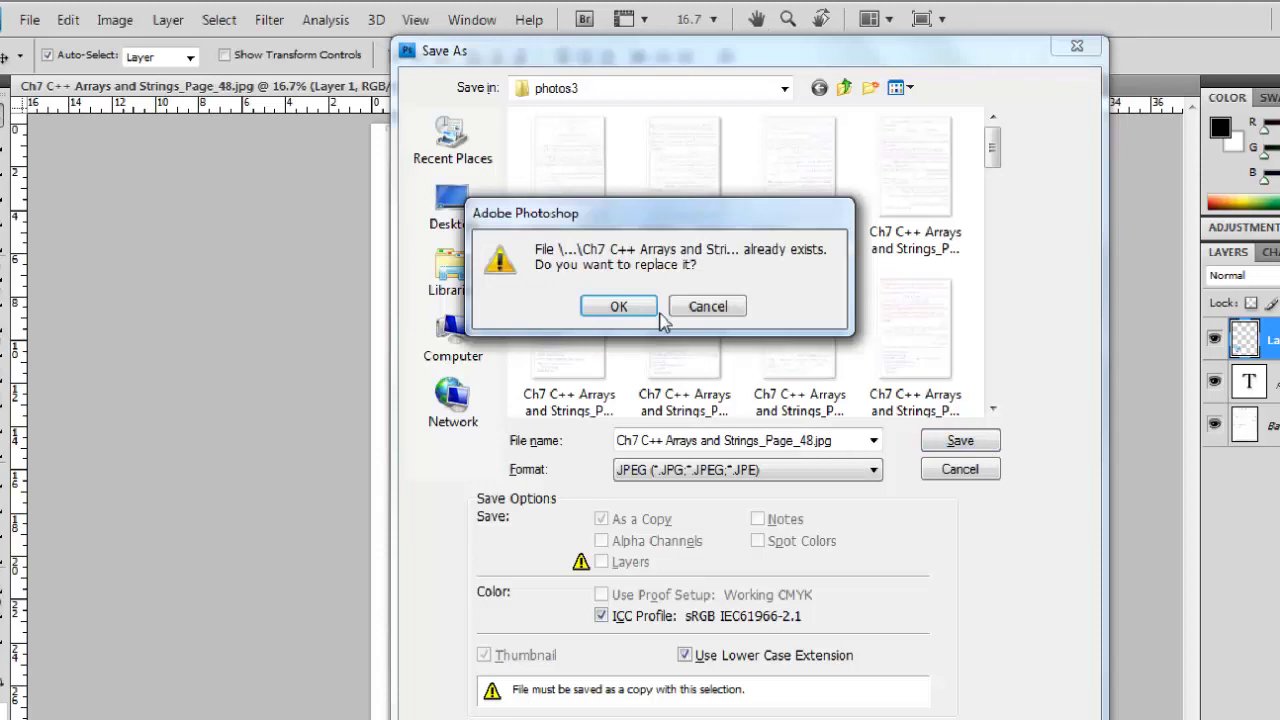
left_click(619, 306)
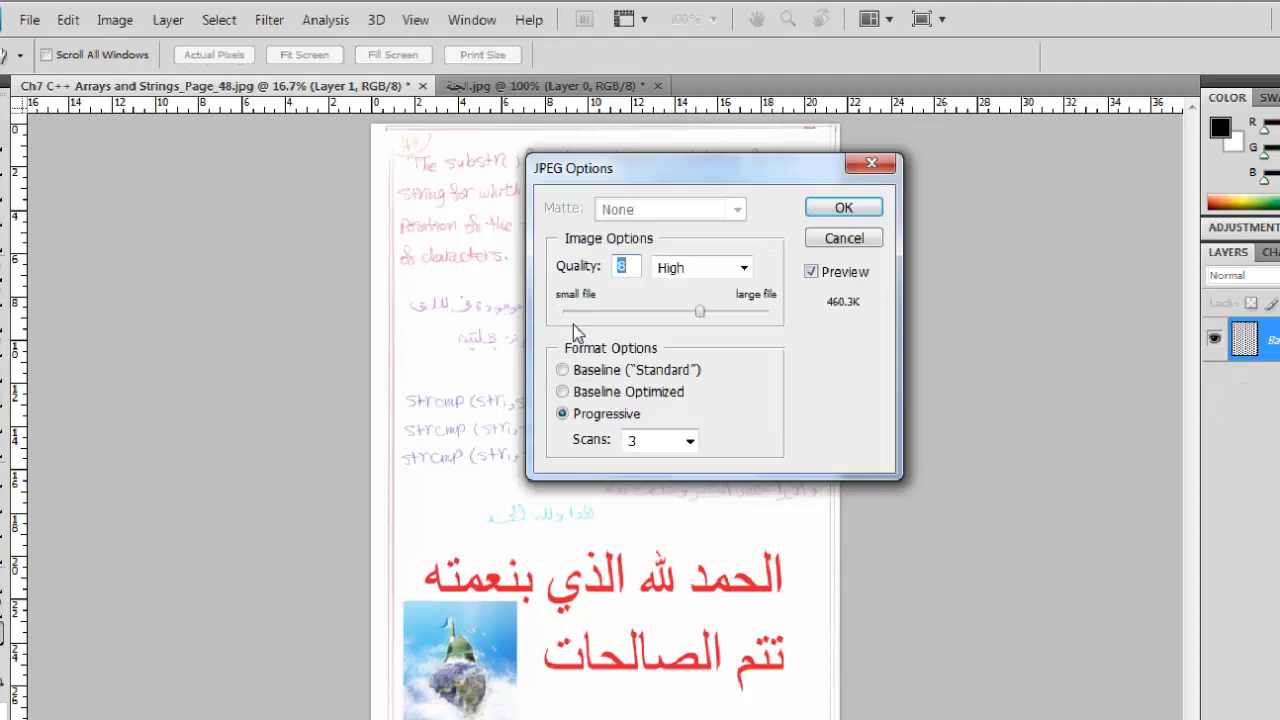
left_click(843, 209)
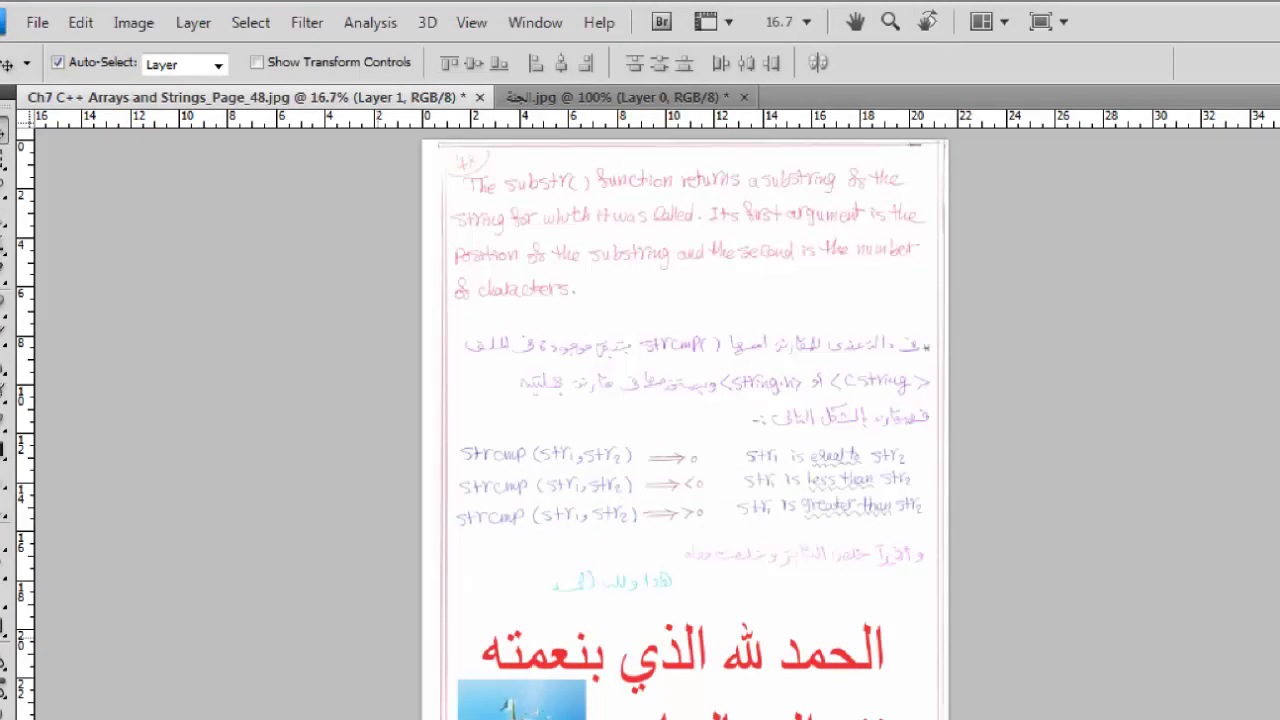
- Switch to the photos3 folder, view the saved Page_48 image in Windows Photo Viewer, and close the viewer
key("alt+Tab")
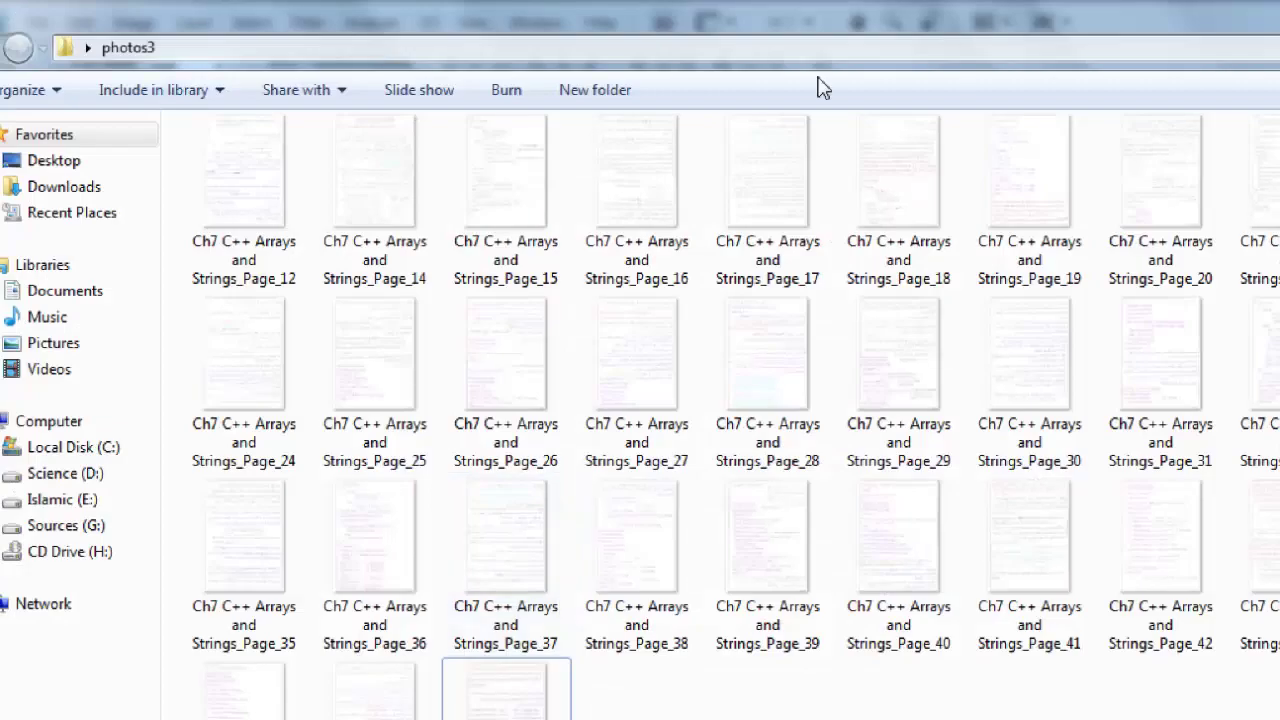
double_click(372, 590)
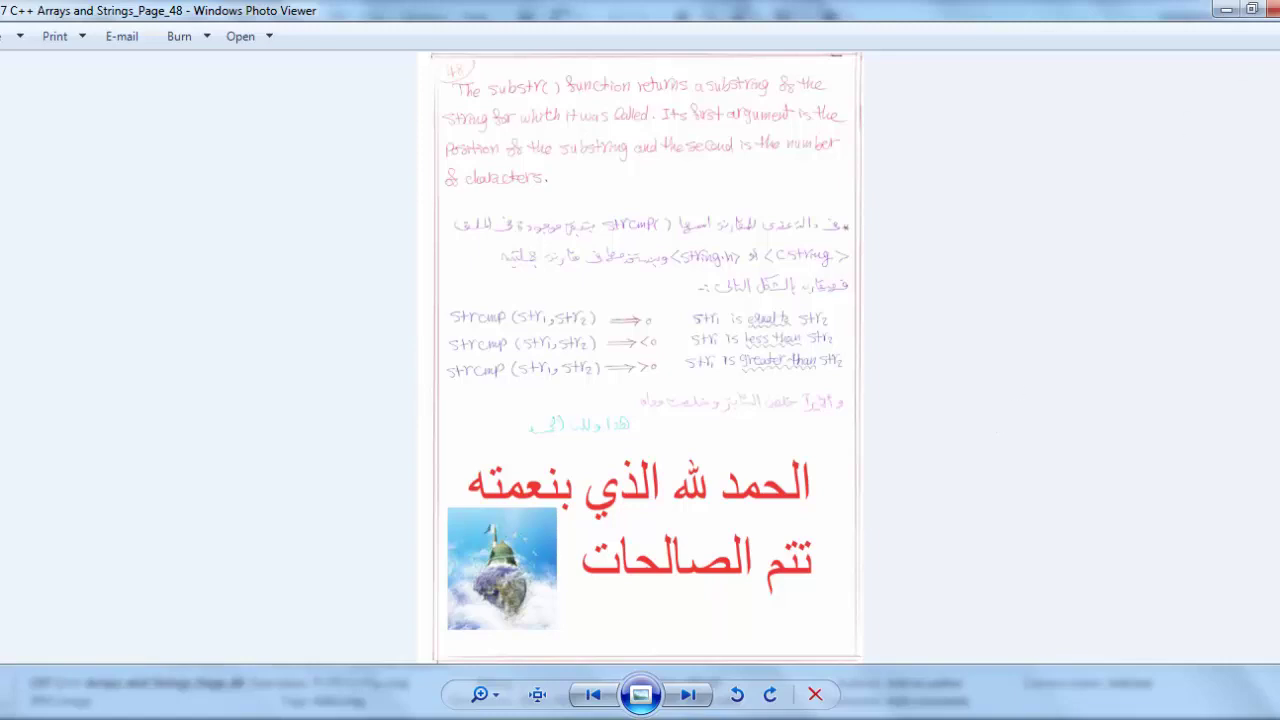
left_click(1272, 8)
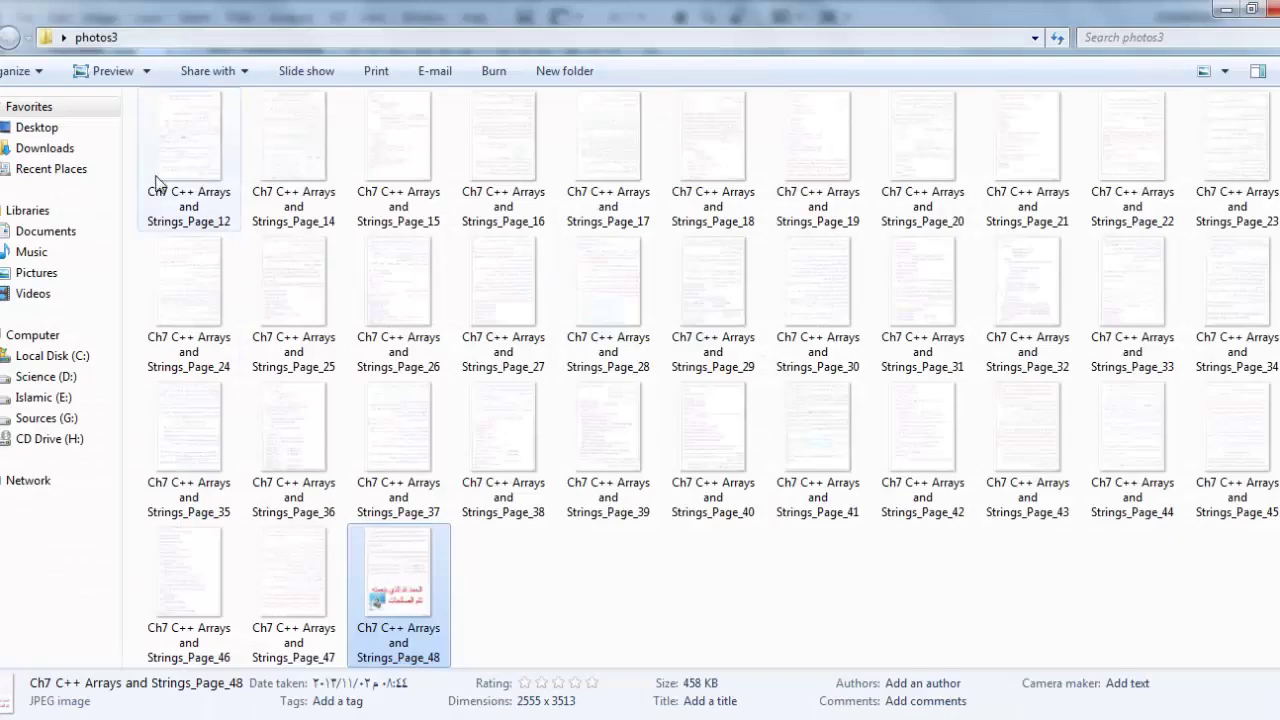
- Convert the image Ch7 C++ Arrays and Strings_Page_01 in the photos3 folder to an Adobe PDF
left_click(214, 163)
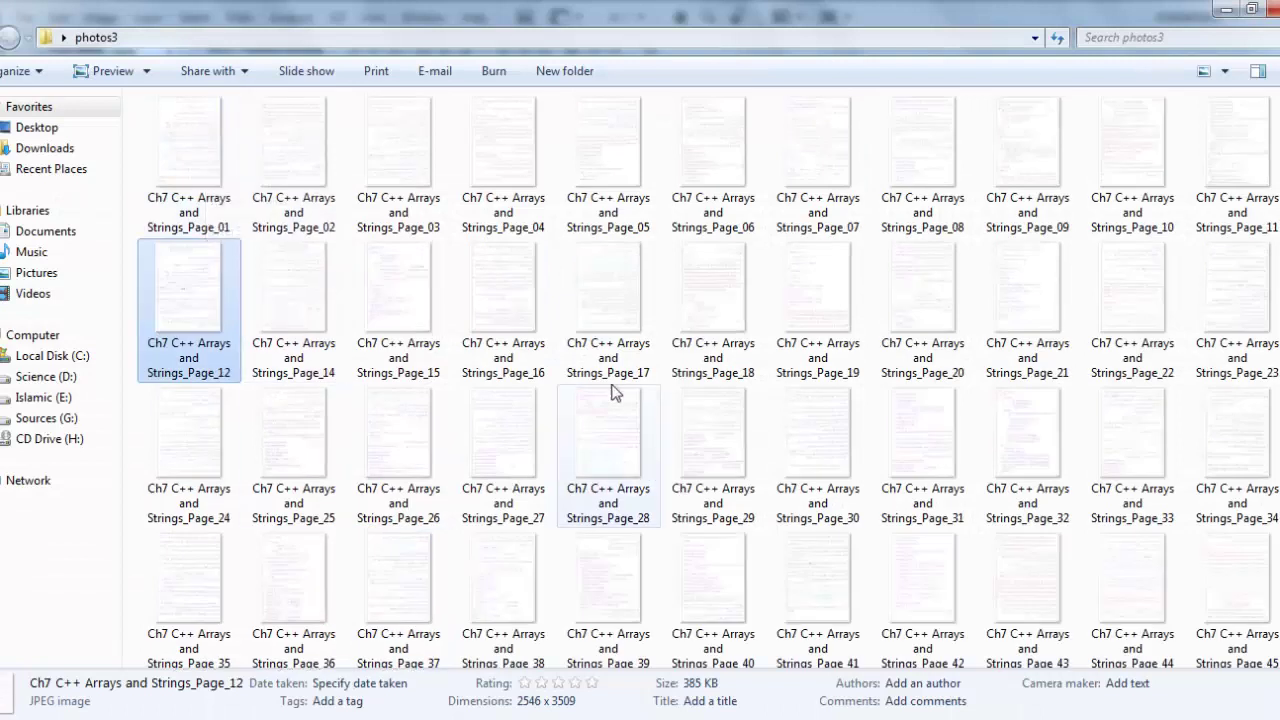
left_click(206, 165)
double_click(188, 148)
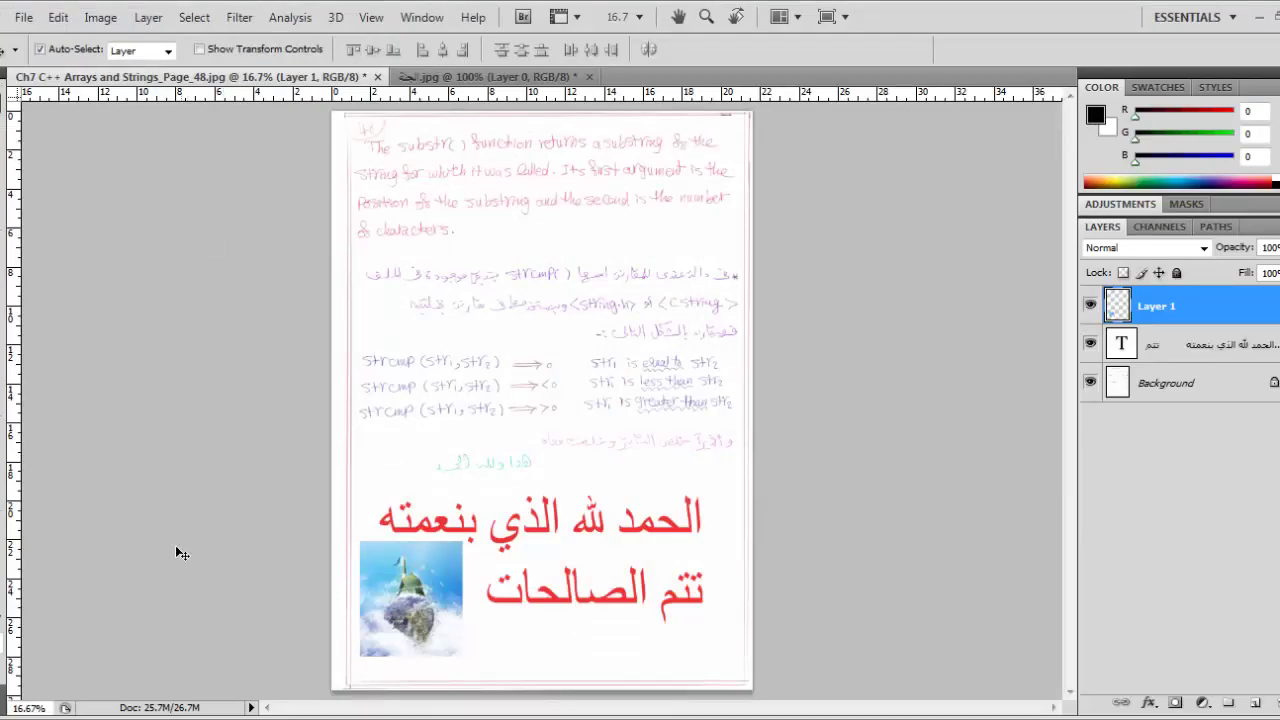
left_click(300, 640)
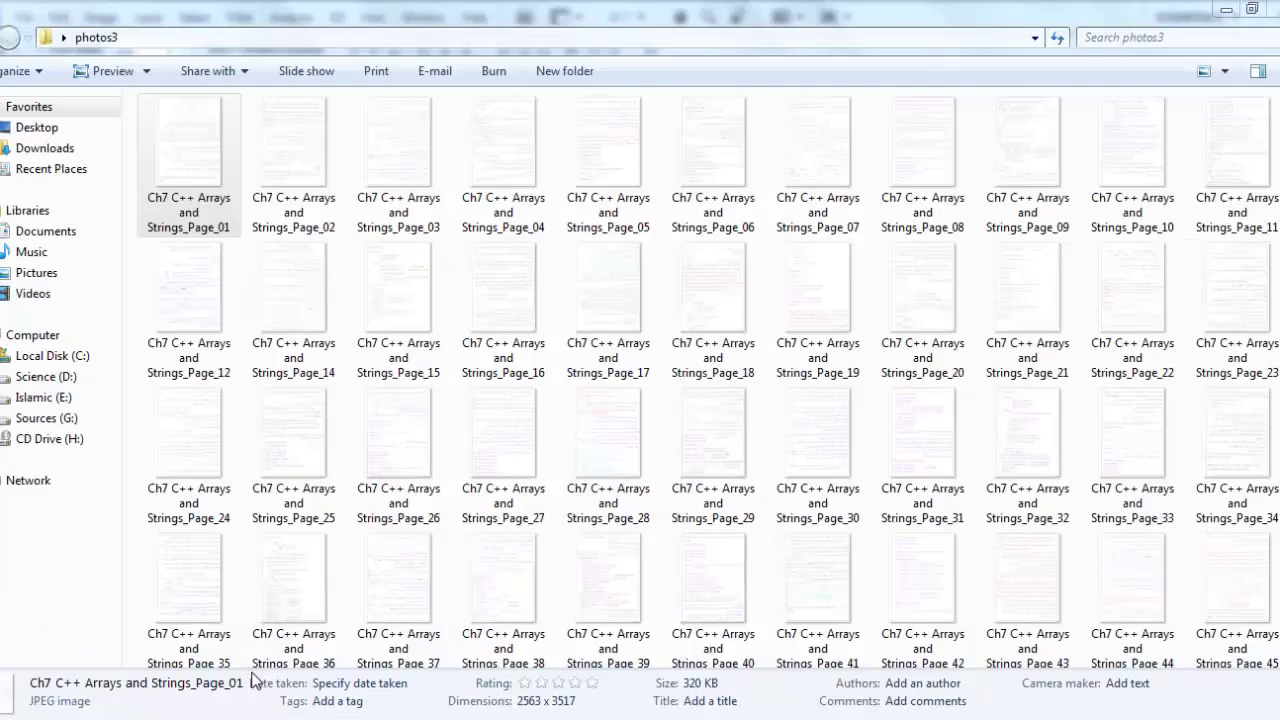
right_click(193, 168)
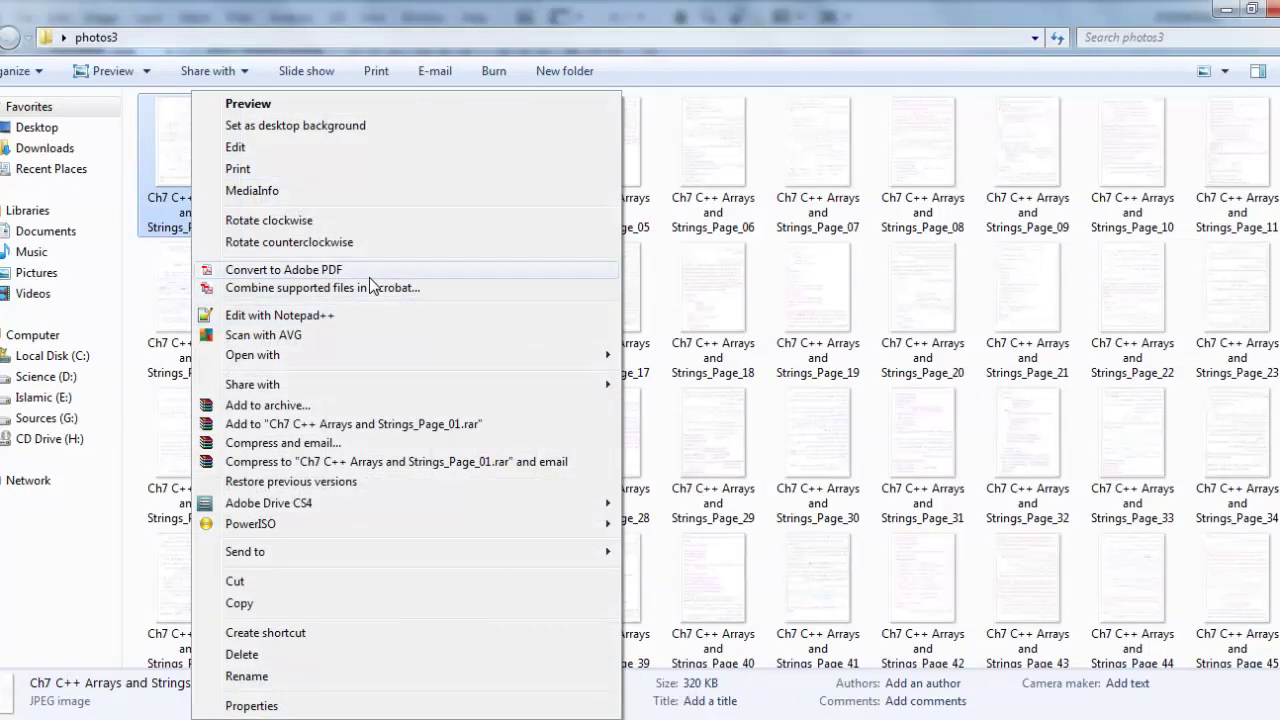
left_click(246, 270)
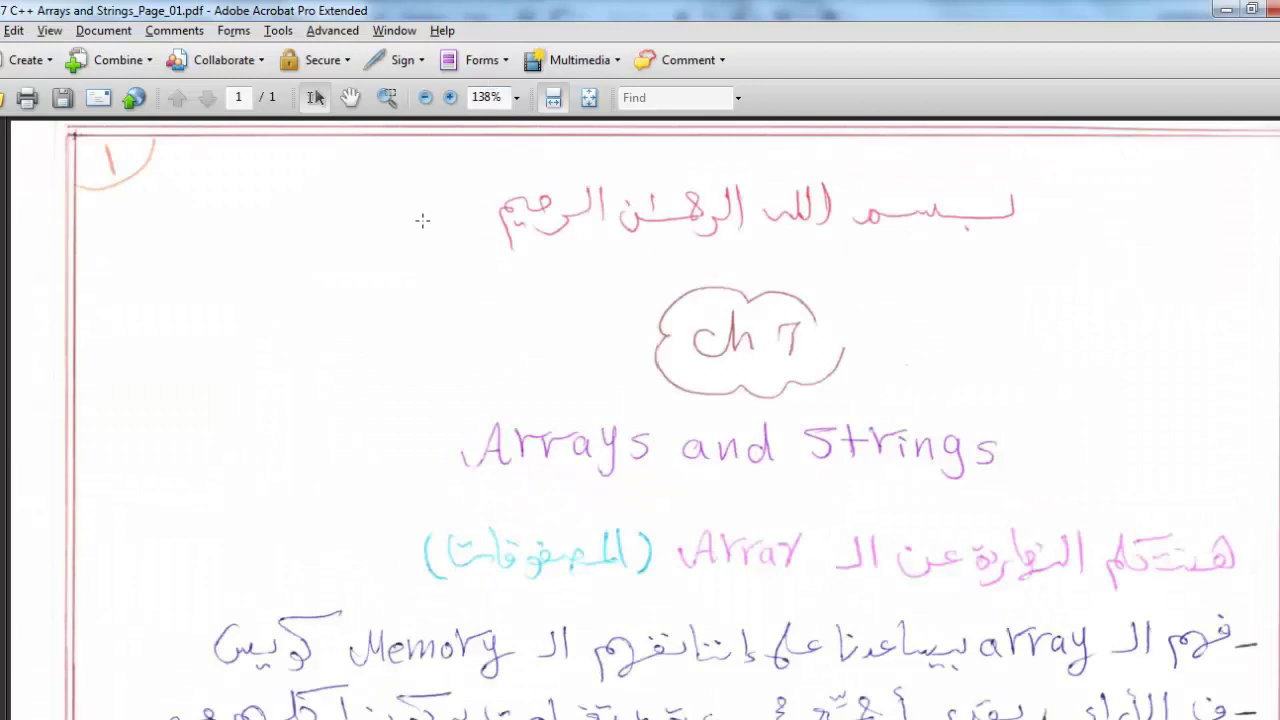
- Look over the converted first page and show the PDF's page thumbnails
scroll(422, 220, "down", 15)
scroll(430, 216, "up", 15)
left_click(4, 145)
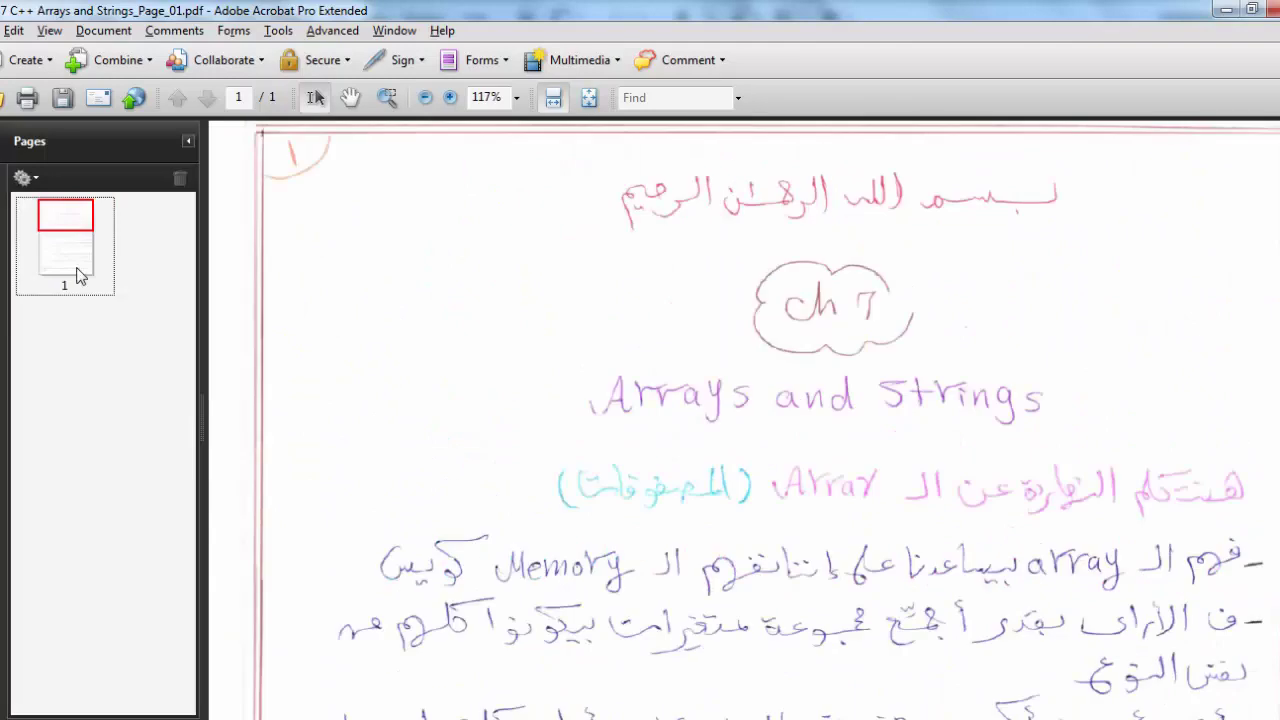
right_click(72, 332)
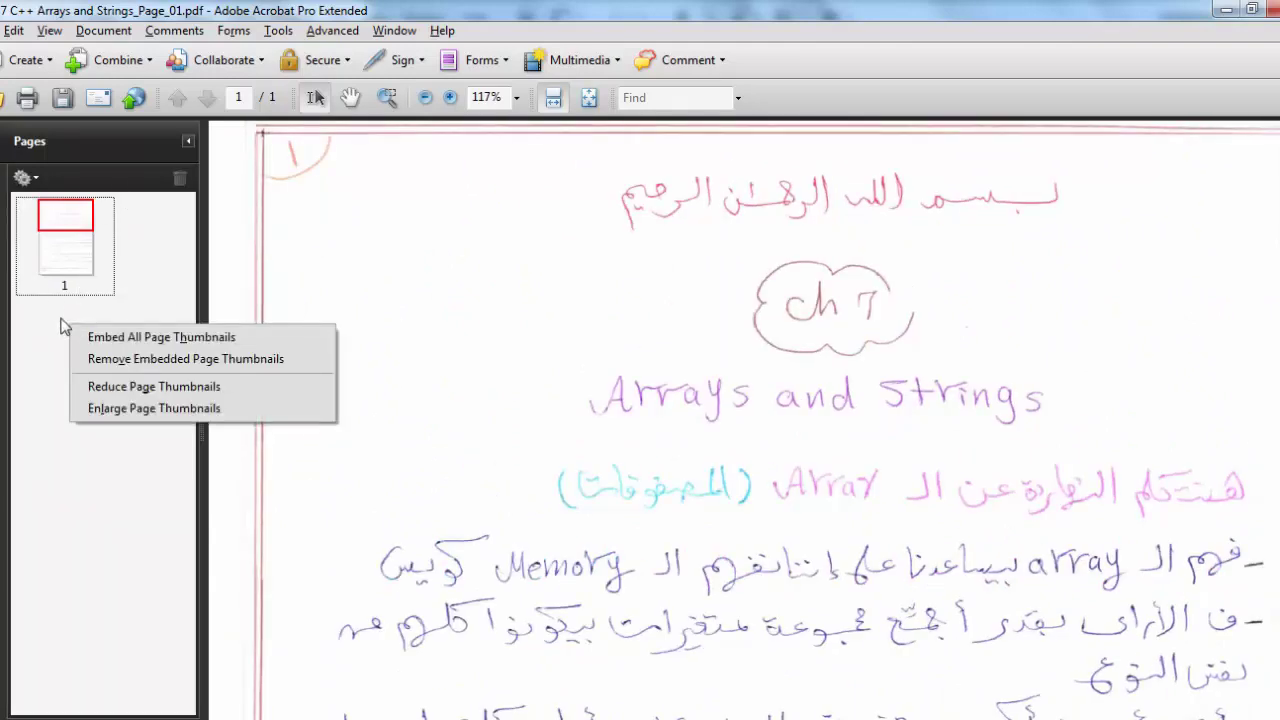
- Start inserting pages from a file and limit the file selection in photos3 to JPEG images
left_click(25, 178)
mouse_move(84, 208)
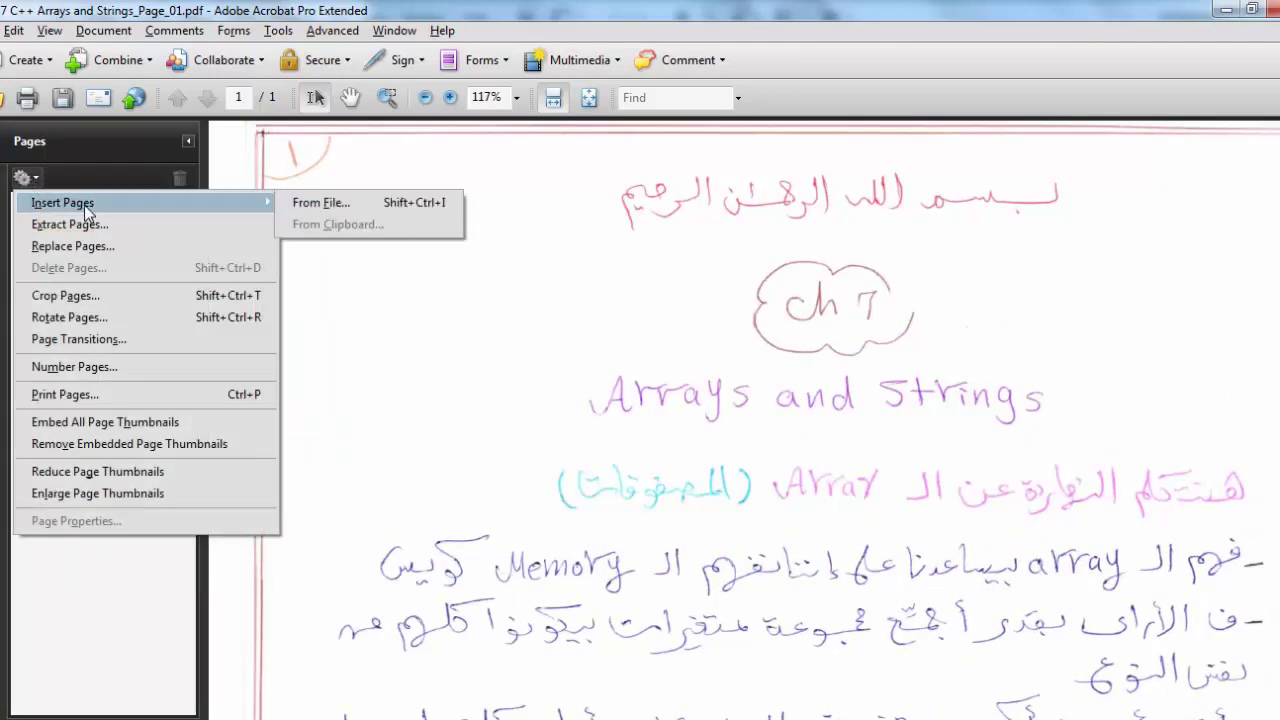
left_click(320, 203)
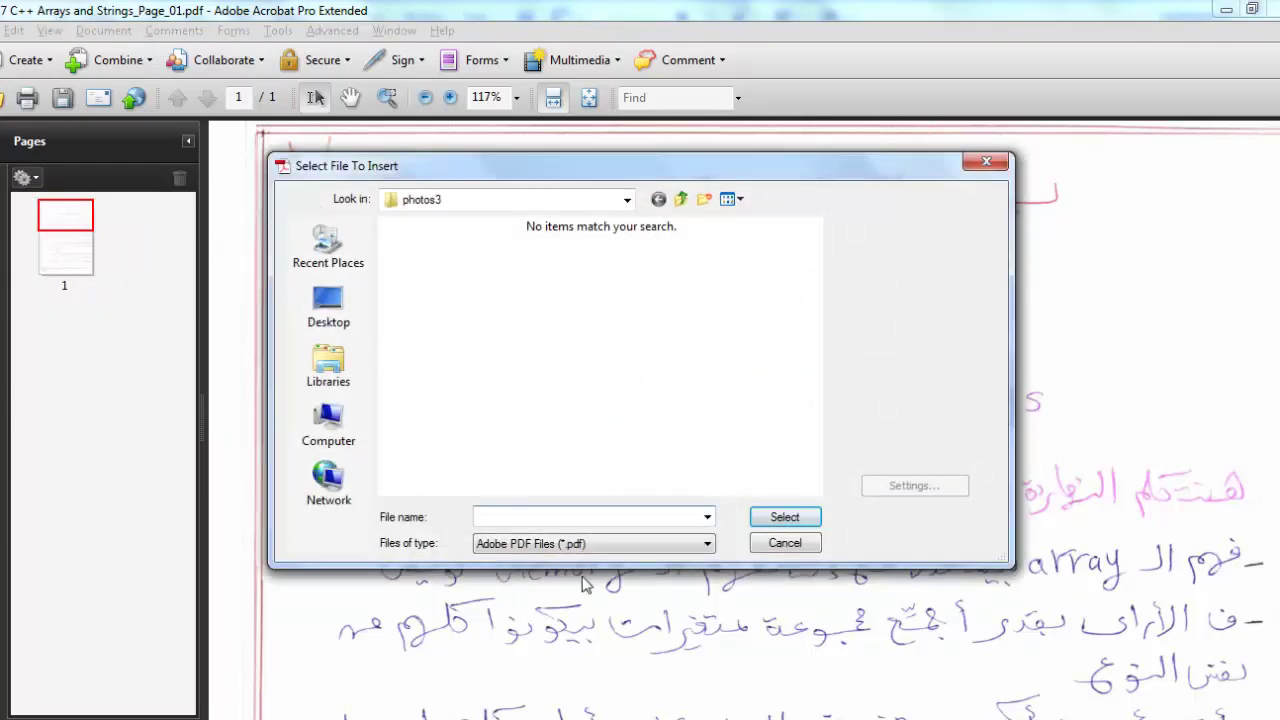
left_click(516, 543)
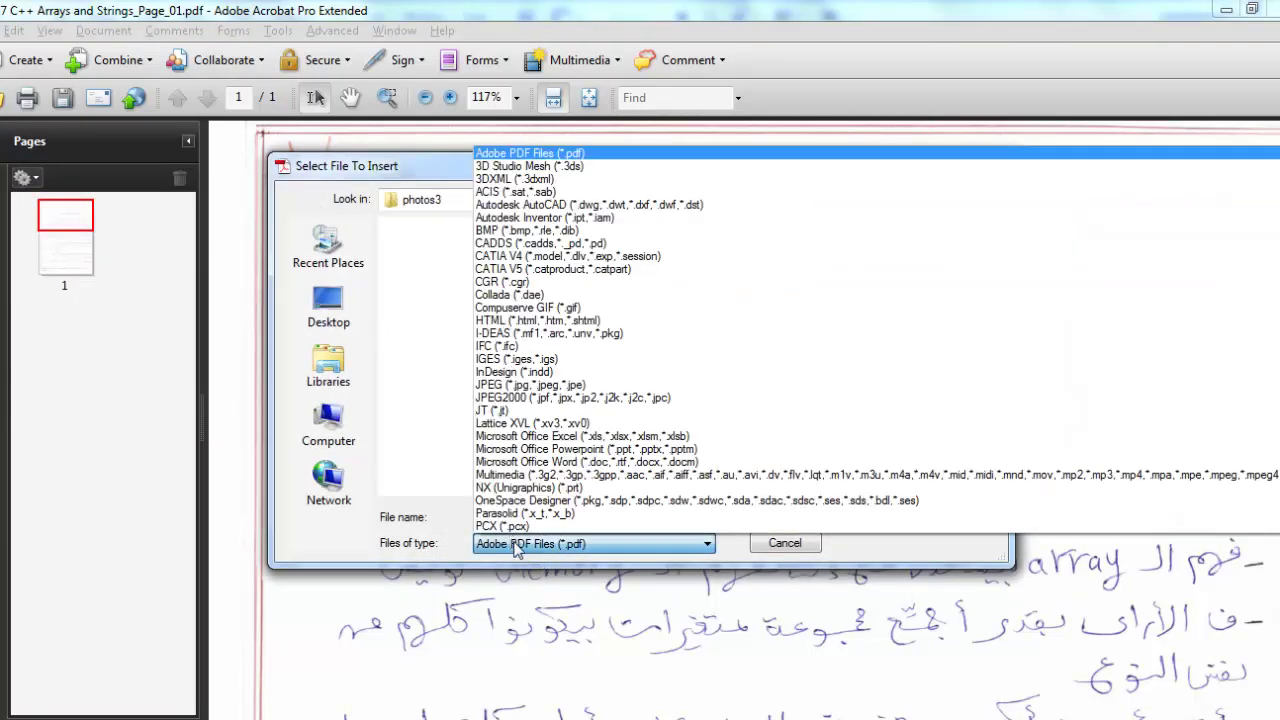
left_click(519, 387)
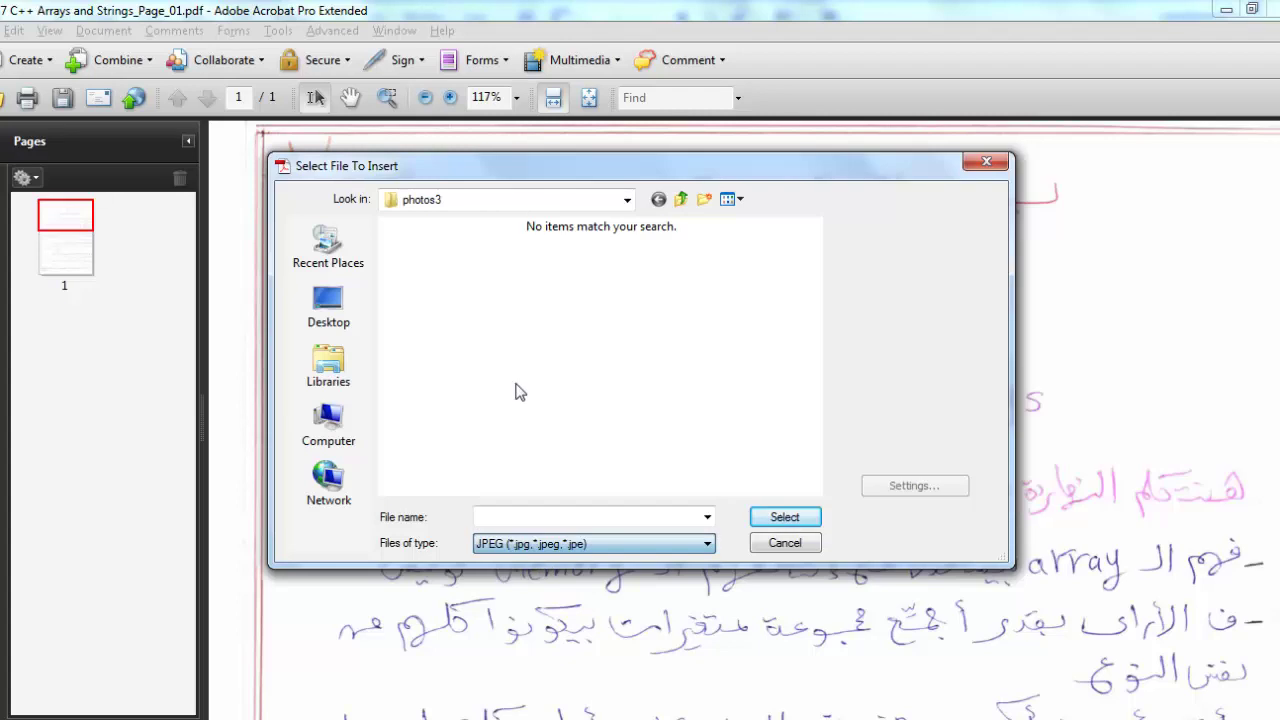
- Select the images Ch7 C++ Arrays and Strings_Page_02 through Page_48 and insert them after page 1 of the PDF
left_click(450, 265)
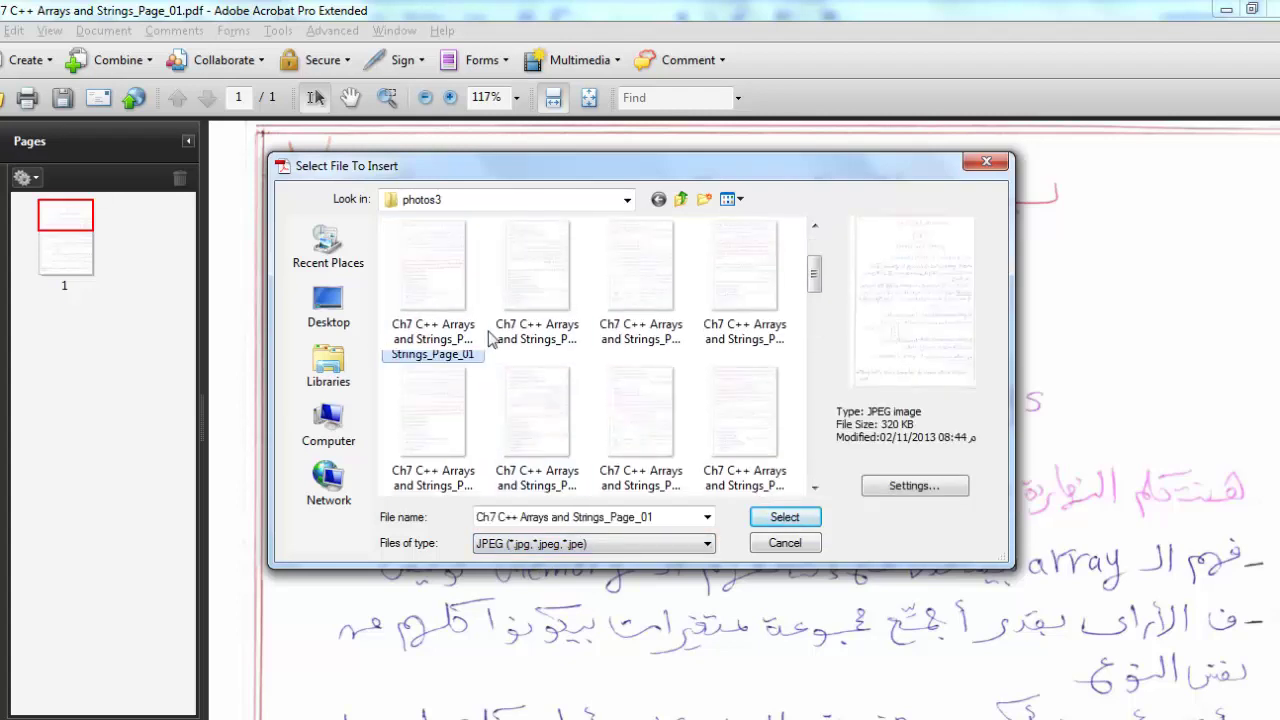
scroll(495, 337, "down", 3)
left_click(632, 398)
scroll(618, 393, "up", 1)
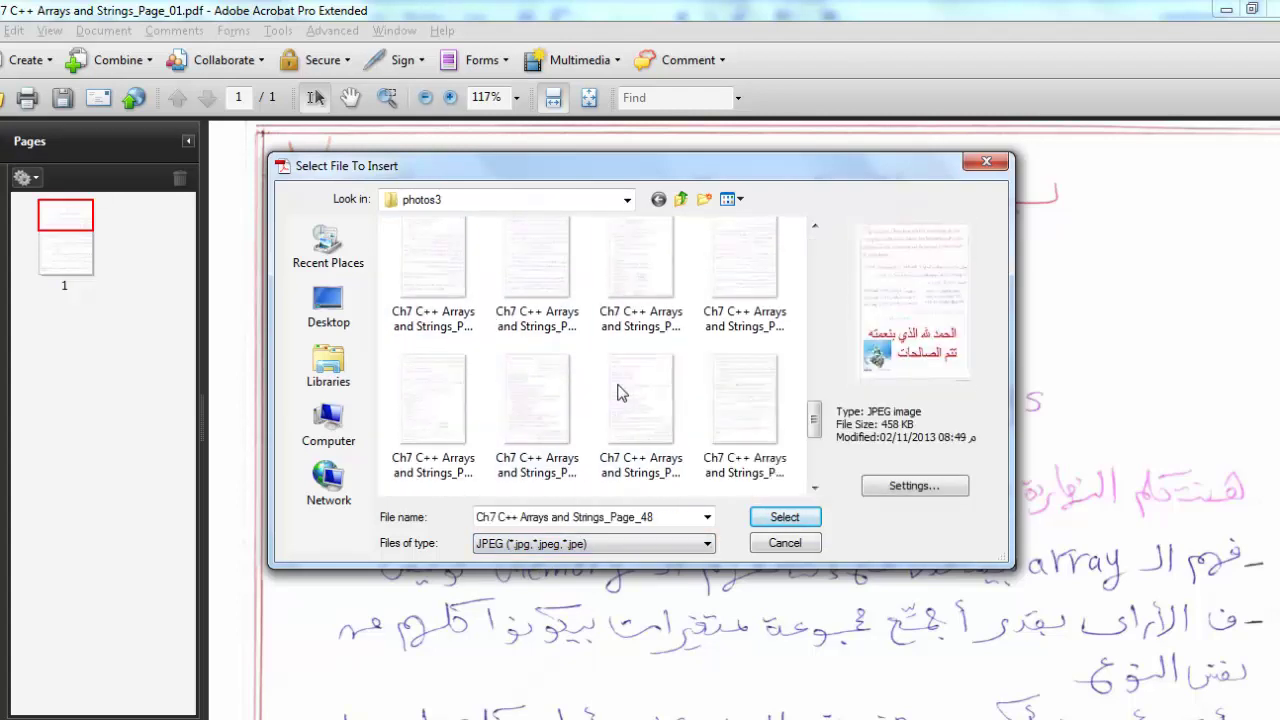
scroll(609, 398, "up", 1)
left_click(514, 308, "shift")
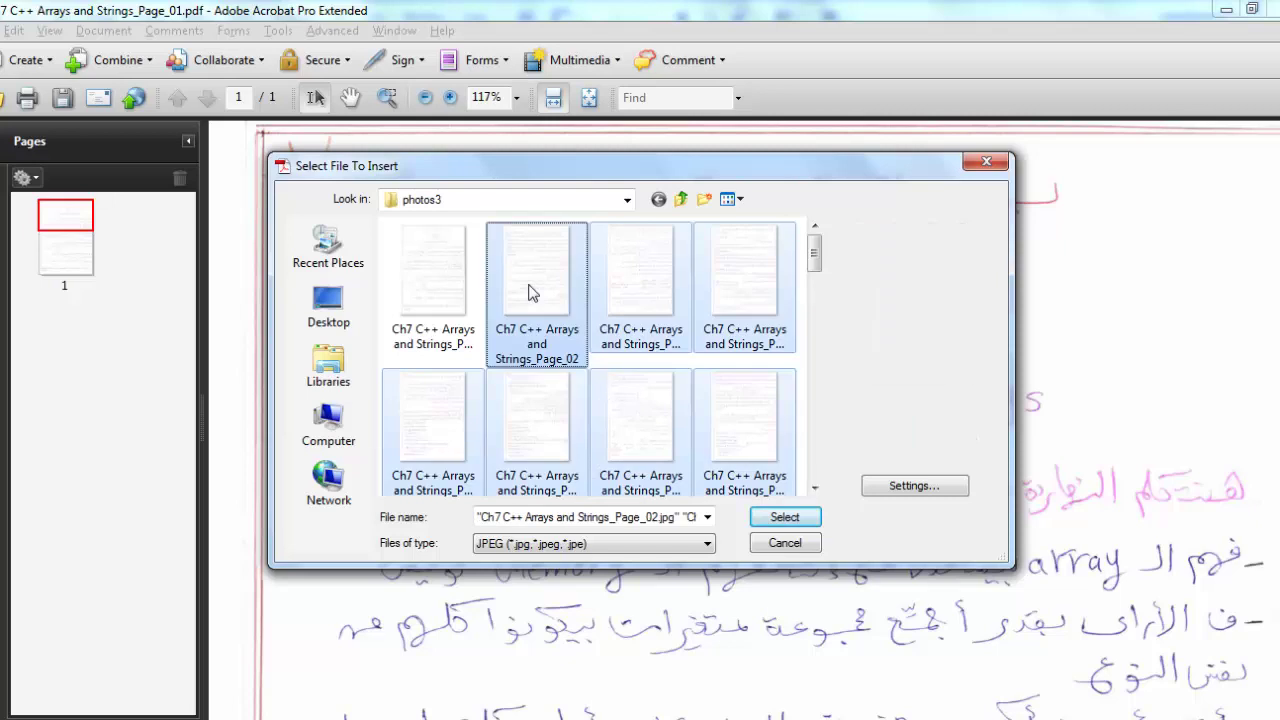
scroll(651, 428, "down", 5)
left_click(767, 515)
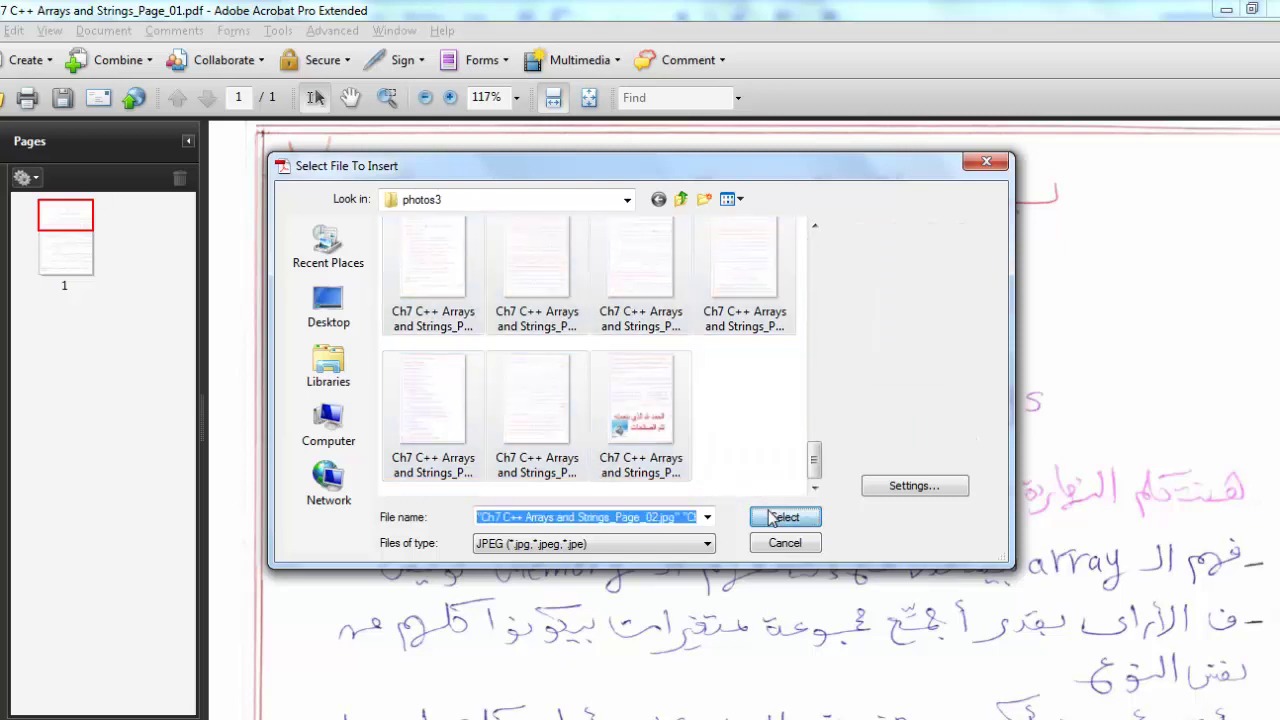
left_click(660, 471)
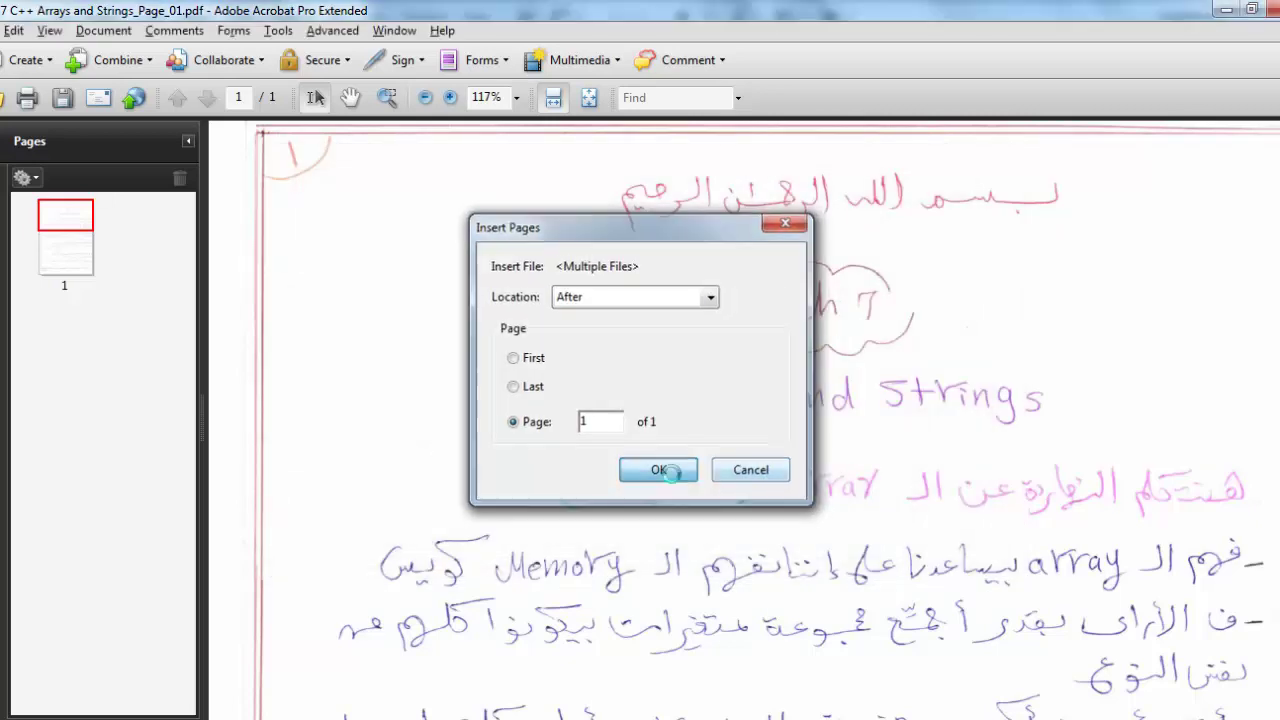